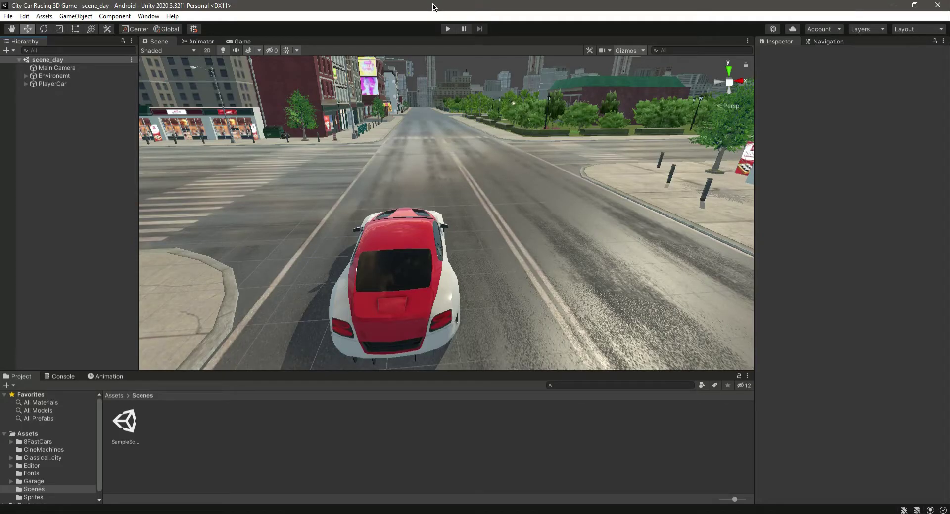
# Set the Main Camera's Y rotation to 0
pyautogui.click(57, 68)
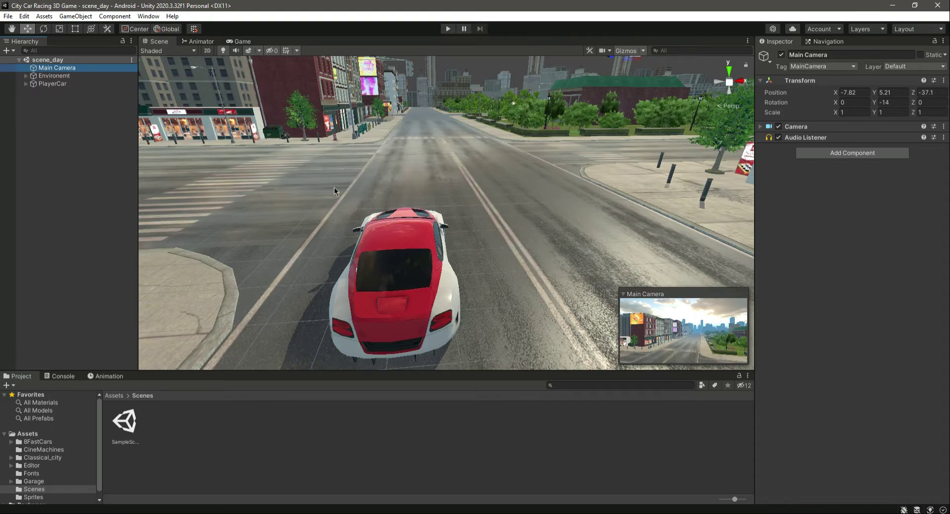
pyautogui.click(38, 143)
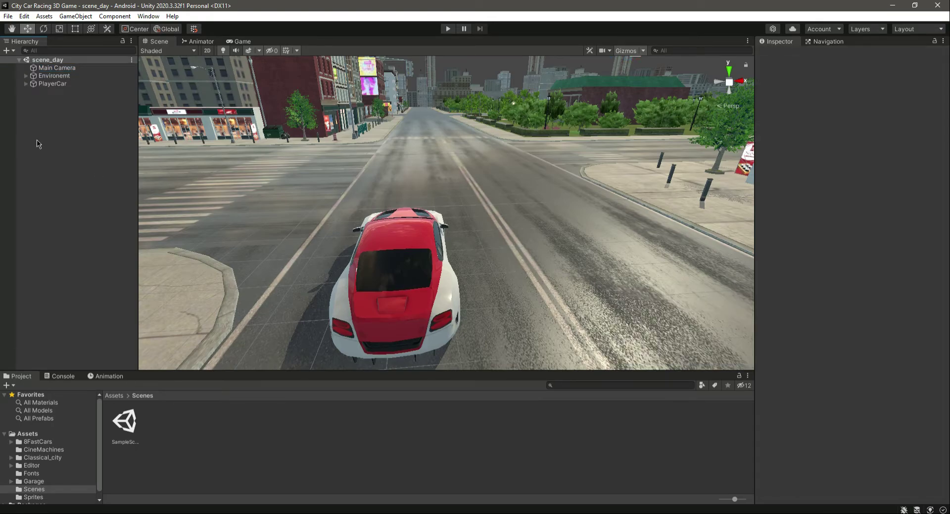
pyautogui.click(65, 69)
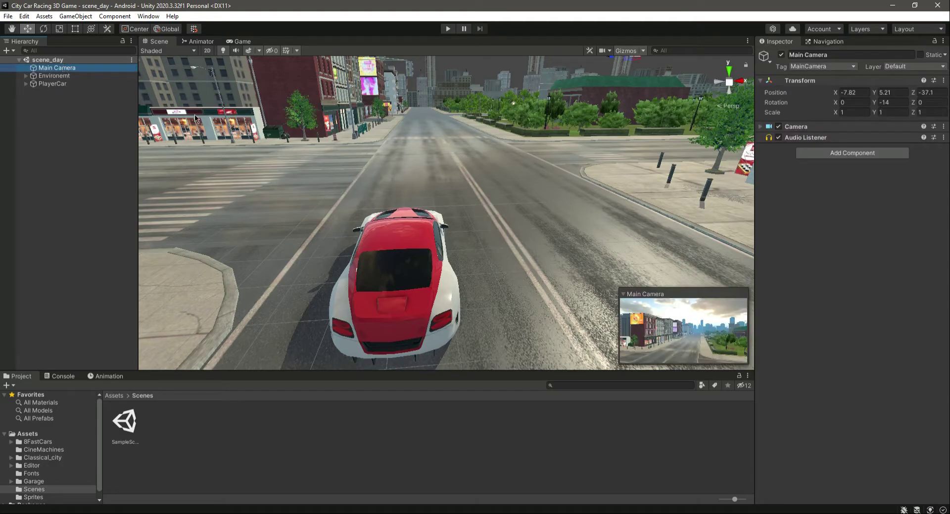
pyautogui.scroll(-5, 195, 119)
pyautogui.keyDown('alt'); pyautogui.moveTo(195, 118); pyautogui.dragTo(551, 94); pyautogui.keyUp('alt')
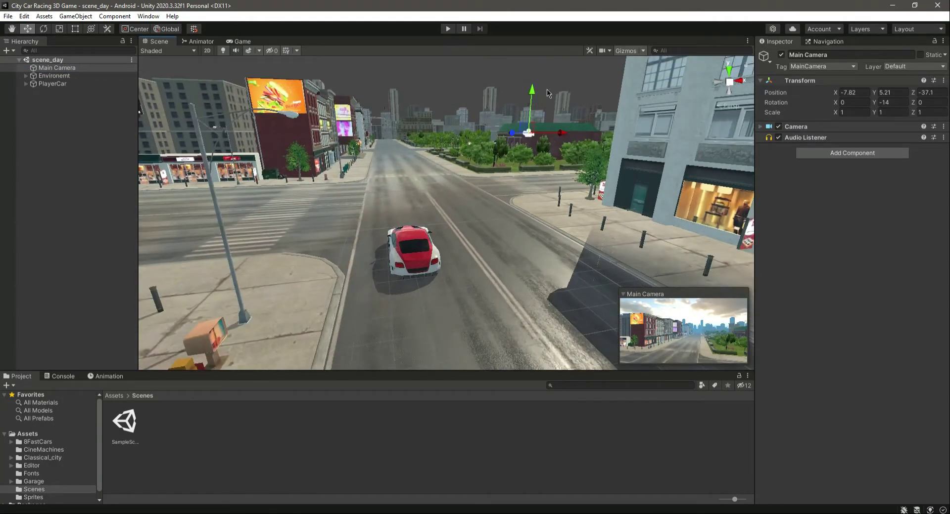
pyautogui.click(897, 103)
pyautogui.write('0')
pyautogui.press('Return')
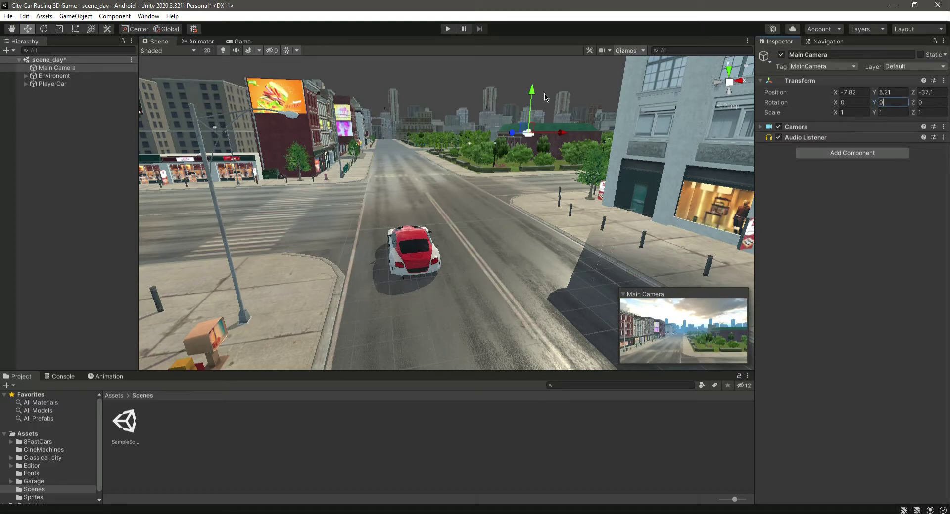
# Move the Main Camera directly behind the player car, at about X -16.95, Y 0.67, Z -48.01, and preview it in the Game view
pyautogui.moveTo(532, 97); pyautogui.dragTo(542, 177)
pyautogui.moveTo(557, 216); pyautogui.dragTo(449, 252)
pyautogui.moveTo(403, 186); pyautogui.dragTo(409, 161)
pyautogui.keyDown('alt'); pyautogui.moveTo(398, 196); pyautogui.dragTo(481, 255); pyautogui.keyUp('alt')
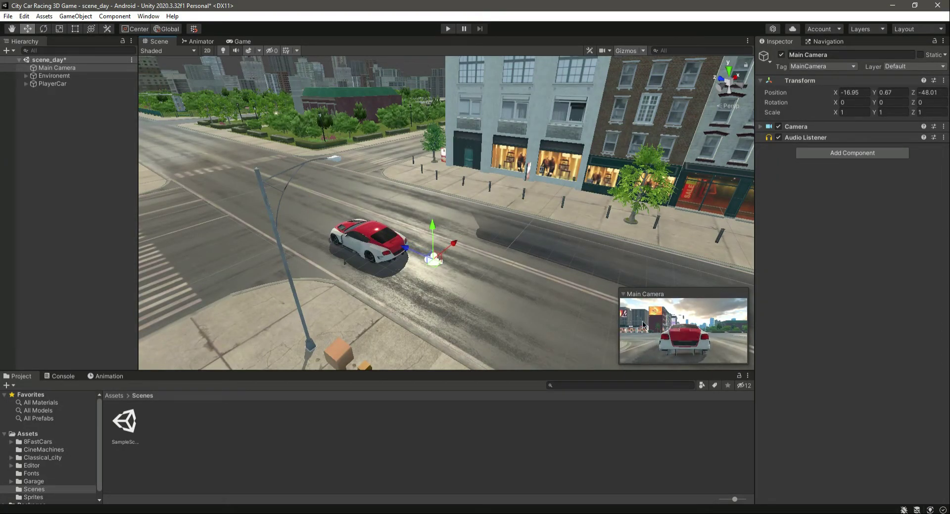
pyautogui.click(237, 42)
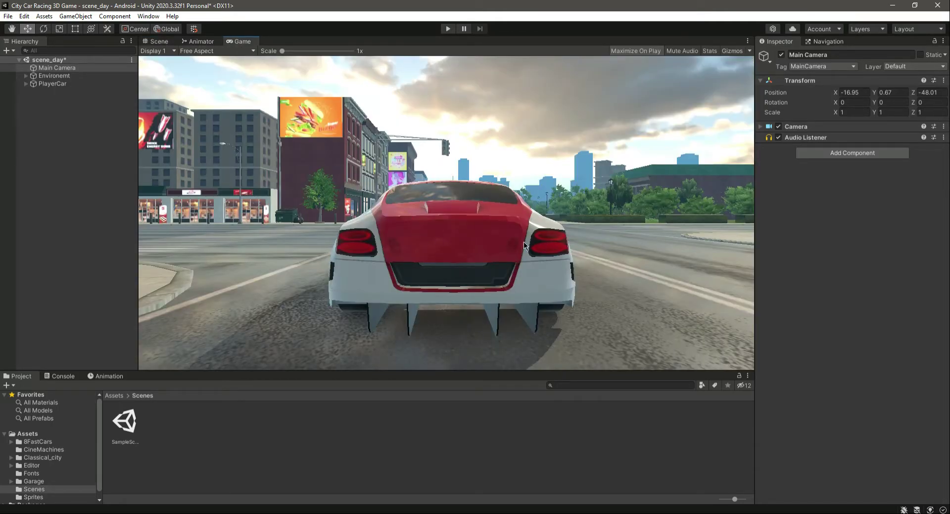
pyautogui.click(160, 41)
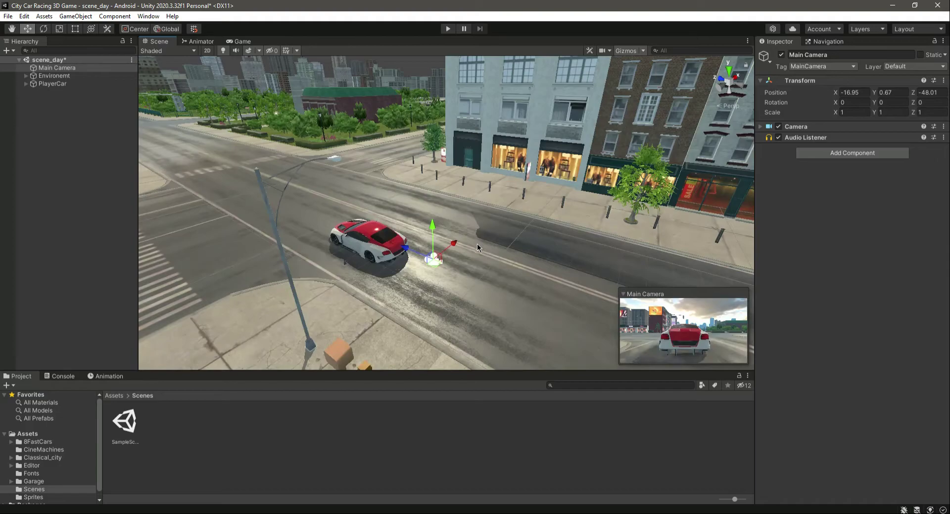
# Raise the Main Camera to about Y 2.57, Z -48.08 with a downward X rotation of about 24.7, saving and previewing the result
pyautogui.moveTo(434, 225); pyautogui.dragTo(432, 194)
pyautogui.moveTo(405, 226); pyautogui.dragTo(398, 221)
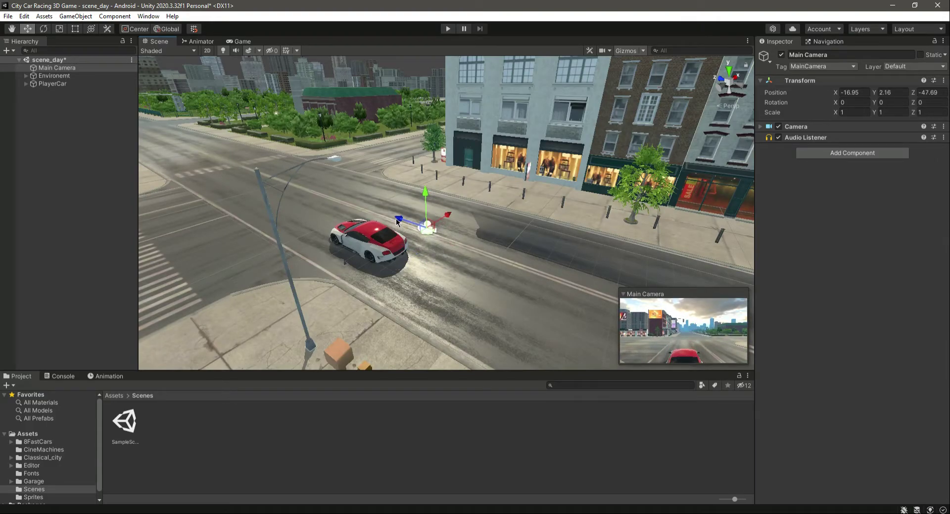
pyautogui.click(43, 30)
pyautogui.moveTo(368, 293); pyautogui.dragTo(403, 240, button='right')
pyautogui.moveTo(403, 240)
pyautogui.mouseDown()
pyautogui.moveTo(366, 252)
pyautogui.moveTo(409, 225)
pyautogui.mouseUp()
pyautogui.press('w')
pyautogui.moveTo(374, 258); pyautogui.dragTo(382, 259)
pyautogui.hotkey('ctrl', 's')
pyautogui.click(242, 41)
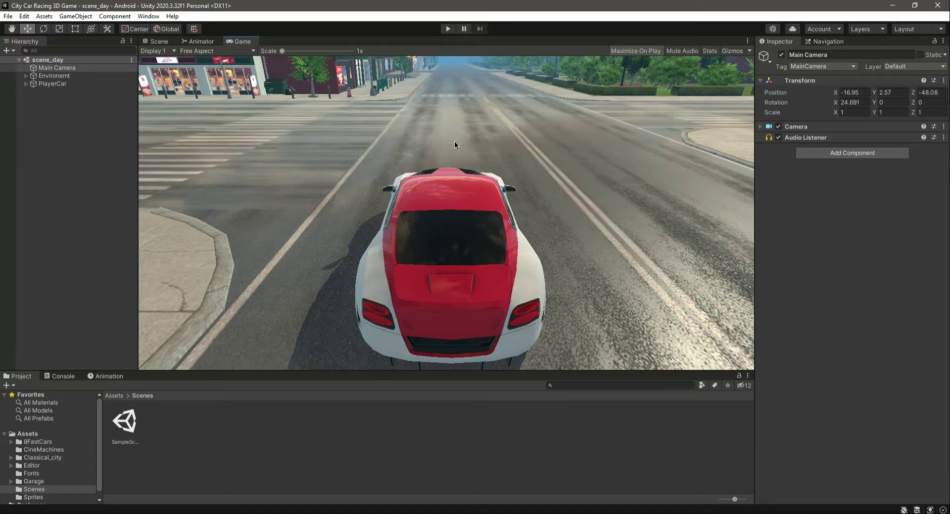
# Refine the Main Camera to about Z -48.34 and X rotation 14.8, preview the game, and save the scene
pyautogui.click(153, 43)
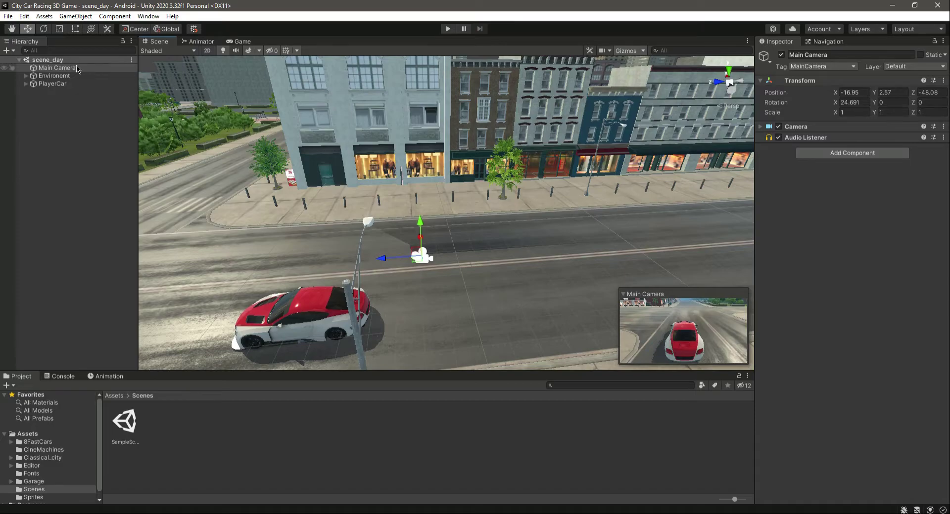
pyautogui.moveTo(382, 259); pyautogui.dragTo(386, 258)
pyautogui.click(43, 28)
pyautogui.moveTo(418, 227); pyautogui.dragTo(427, 222)
pyautogui.click(240, 41)
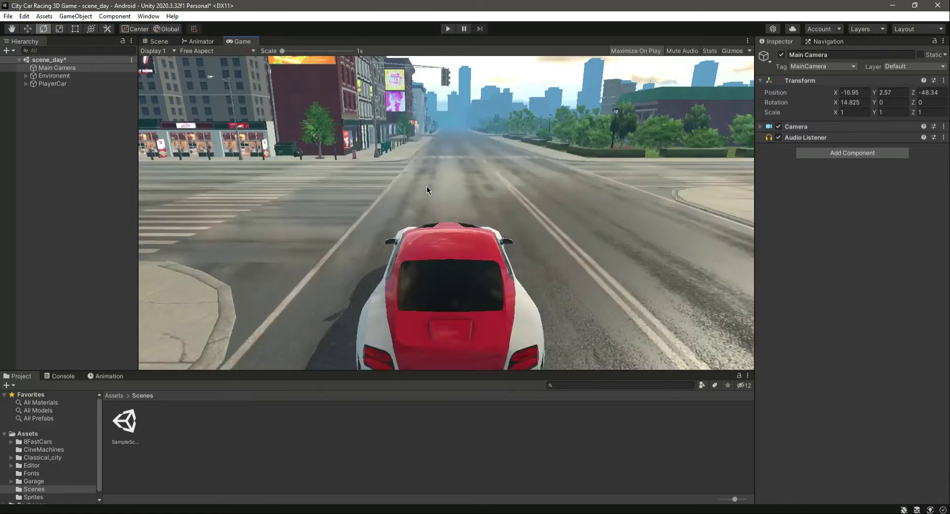
pyautogui.click(157, 41)
pyautogui.click(74, 111)
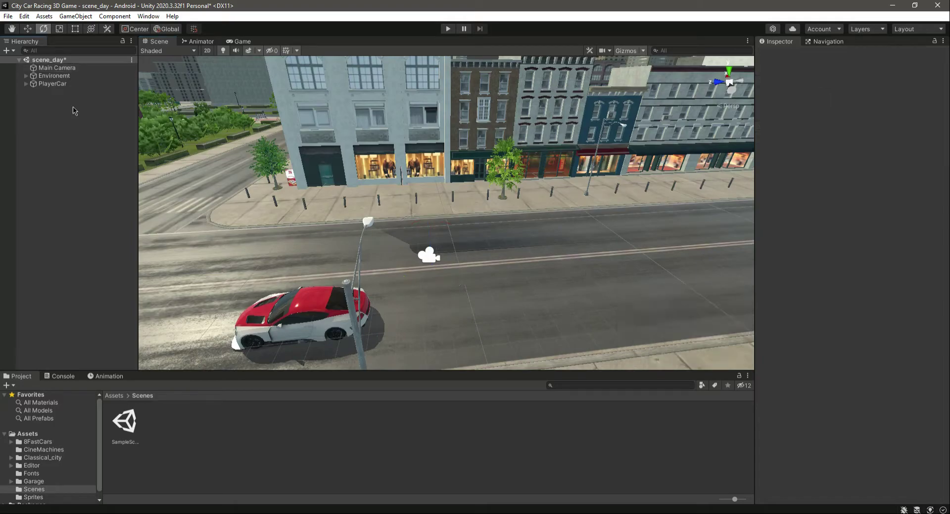
pyautogui.hotkey('ctrl', 's')
# Make the Main Camera a child of PlayerCar and save the scene
pyautogui.click(63, 69)
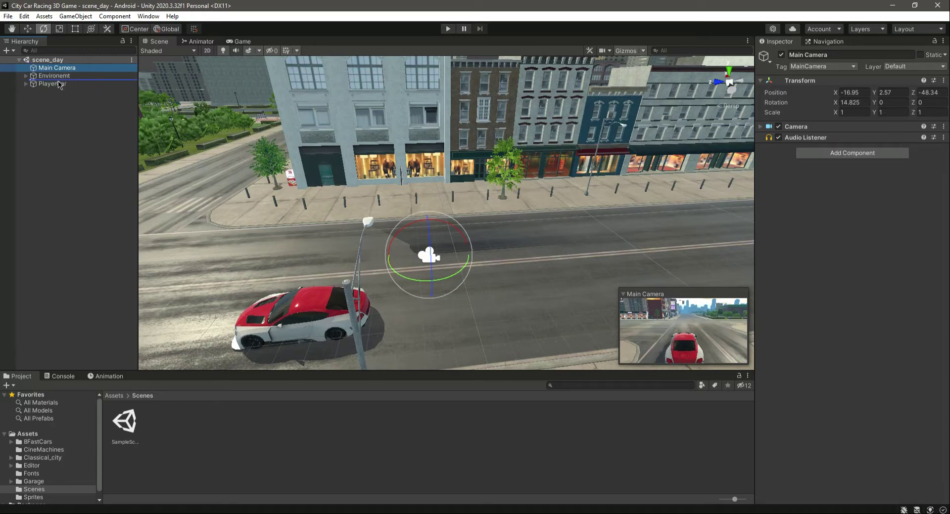
pyautogui.moveTo(56, 67); pyautogui.dragTo(49, 85)
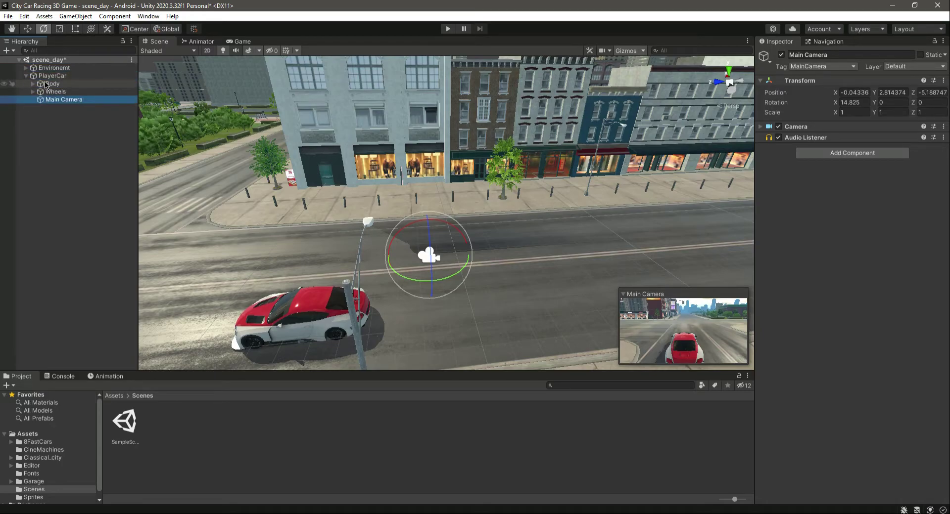
pyautogui.click(25, 76)
pyautogui.hotkey('ctrl', 's')
# Move PlayerCar forward along the road to about Z -19.83 and check the following camera in the Game view
pyautogui.keyDown('alt'); pyautogui.moveTo(514, 184); pyautogui.dragTo(369, 229); pyautogui.keyUp('alt')
pyautogui.click(49, 76)
pyautogui.press('w')
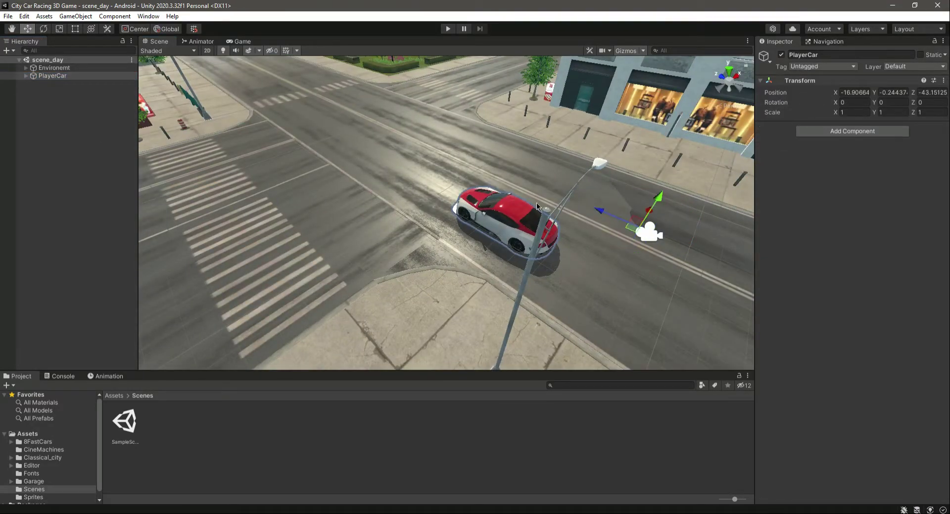
pyautogui.moveTo(601, 214); pyautogui.dragTo(245, 58)
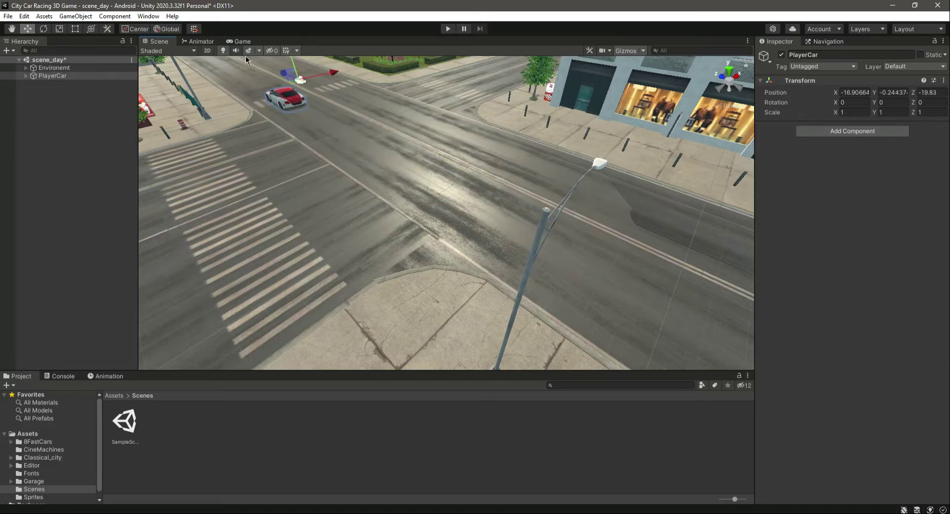
pyautogui.click(241, 42)
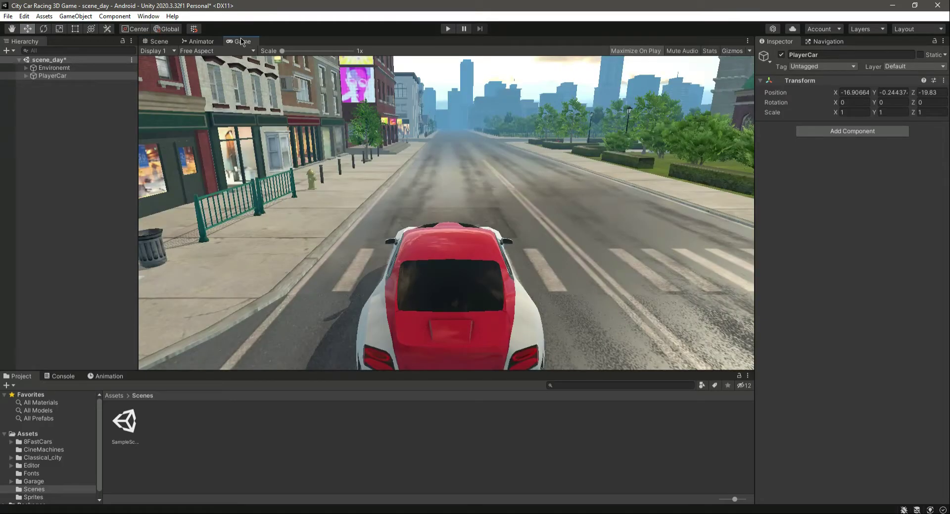
# Undo the PlayerCar move and check the Game view again
pyautogui.click(158, 42)
pyautogui.hotkey('ctrl', 'z')
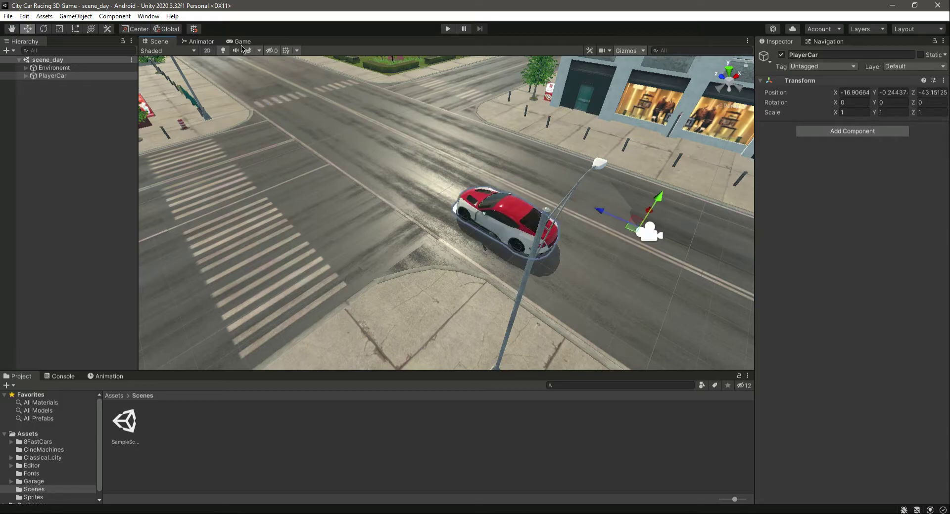
pyautogui.click(239, 41)
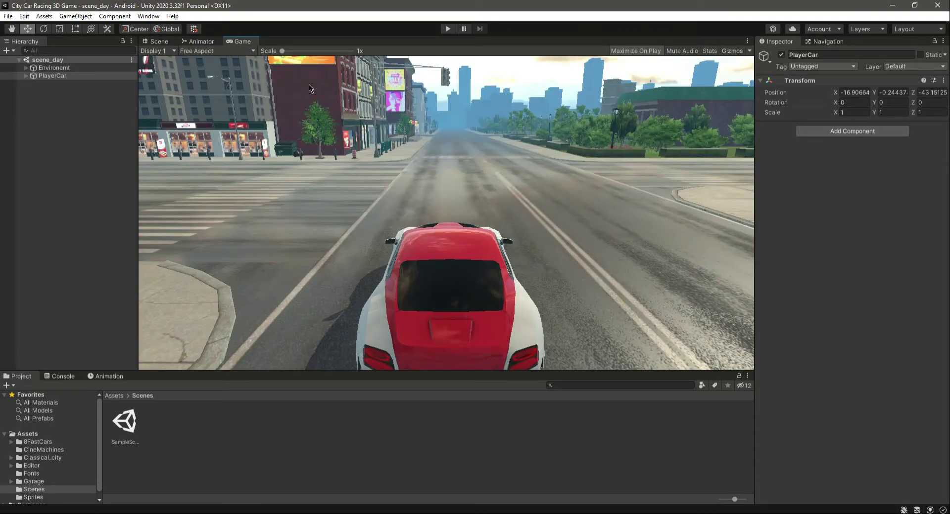
pyautogui.click(159, 41)
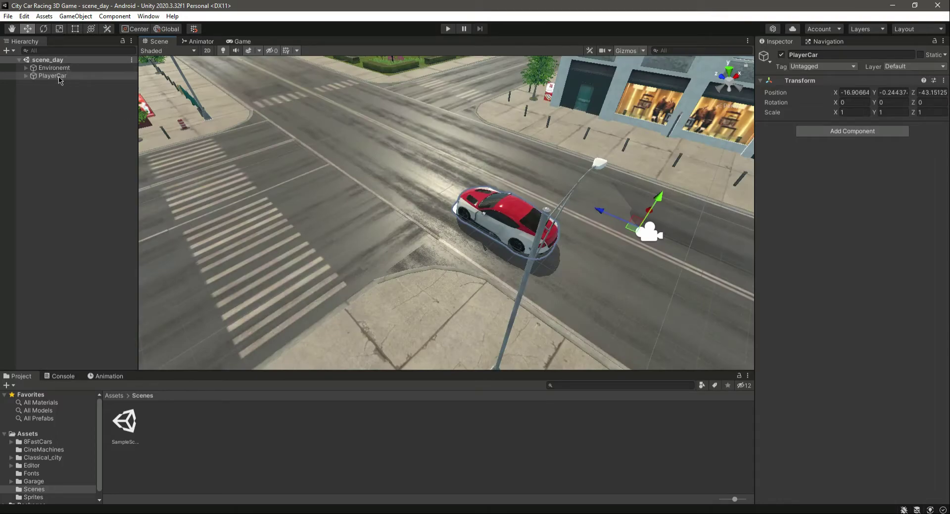
# Move the Main Camera out of PlayerCar back to the root of the scene
pyautogui.click(45, 100)
pyautogui.click(26, 76)
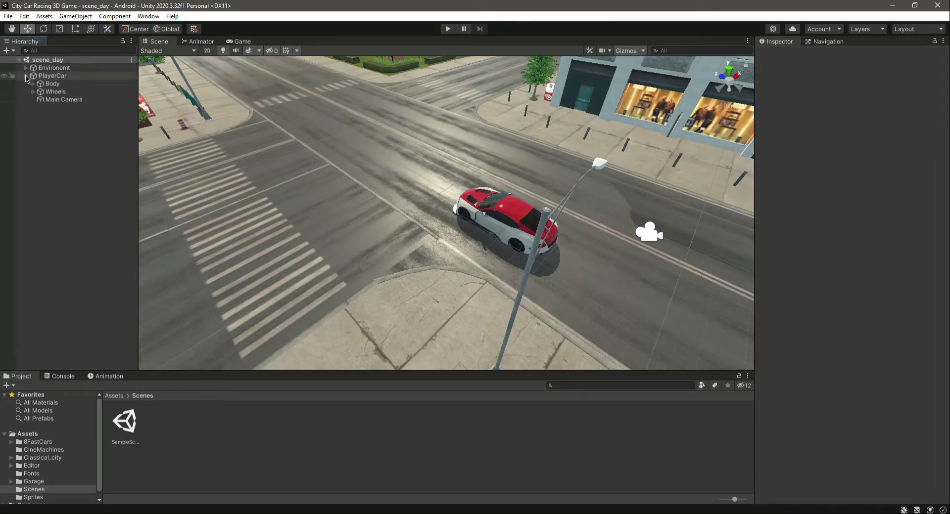
pyautogui.click(60, 101)
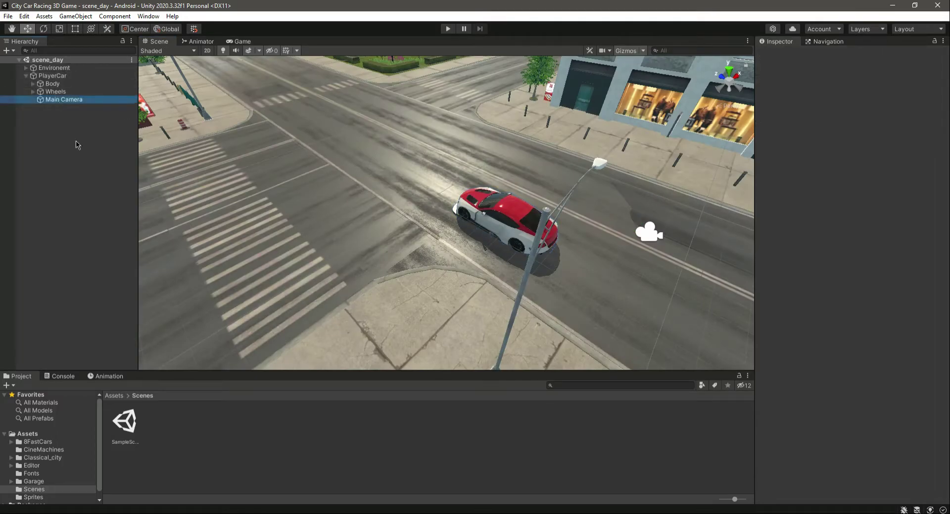
pyautogui.click(26, 75)
pyautogui.click(55, 135)
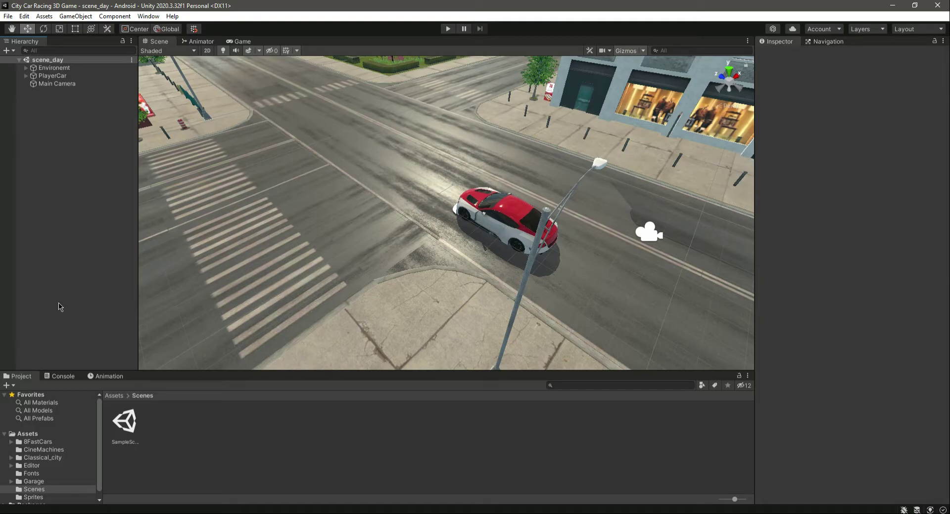
# Try adding the ThirdPersonCineMachine prefab from the CineMachines folder to the scene, undoing the addition
pyautogui.click(59, 449)
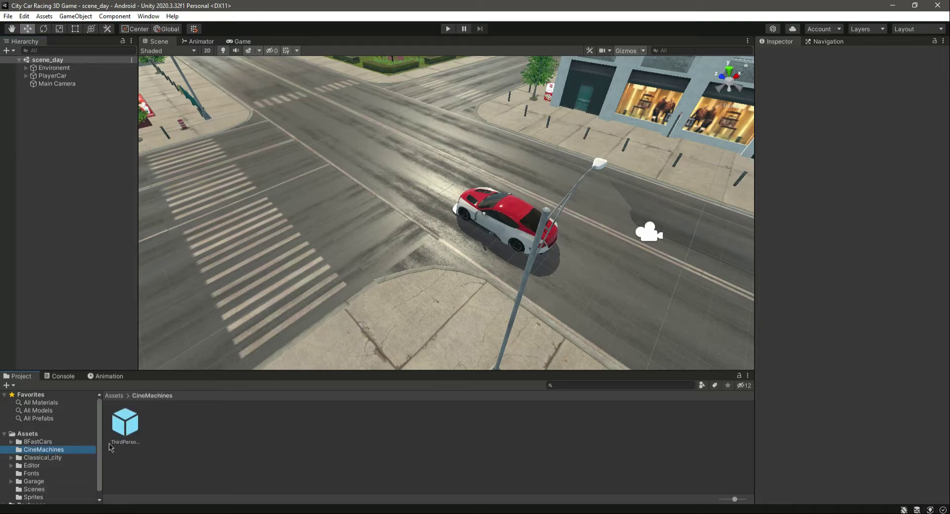
pyautogui.click(124, 434)
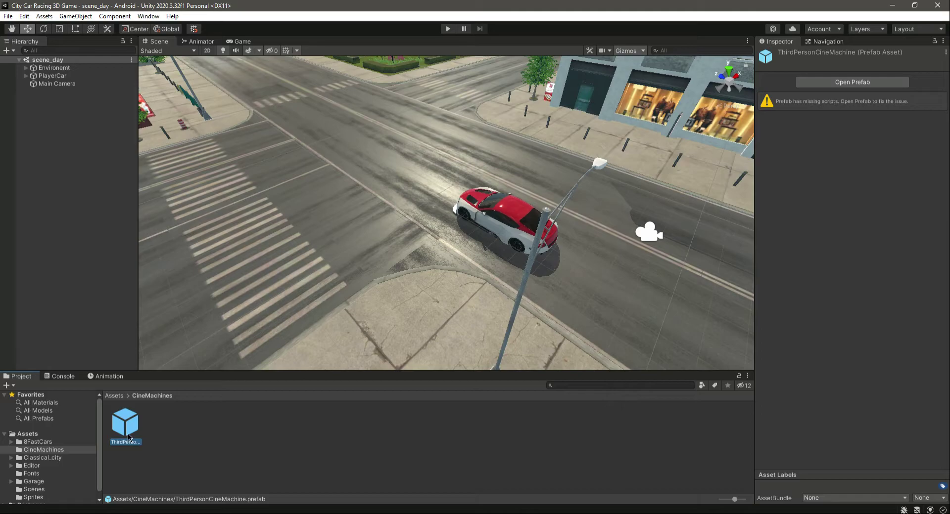
pyautogui.moveTo(125, 425); pyautogui.dragTo(88, 213)
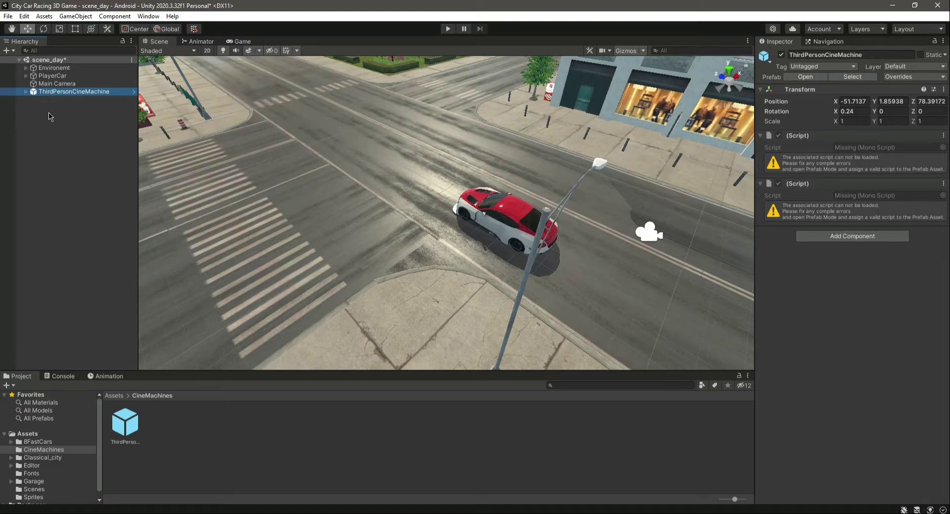
pyautogui.click(57, 98)
pyautogui.hotkey('ctrl', 'z')
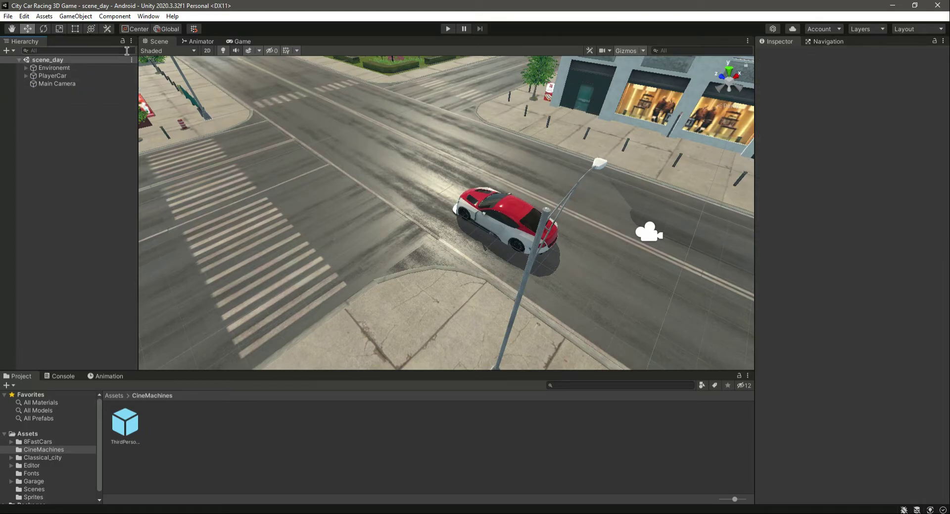
# Open the Package Manager, browse the built-in and in-project packages, and return the list to Unity Registry
pyautogui.click(149, 16)
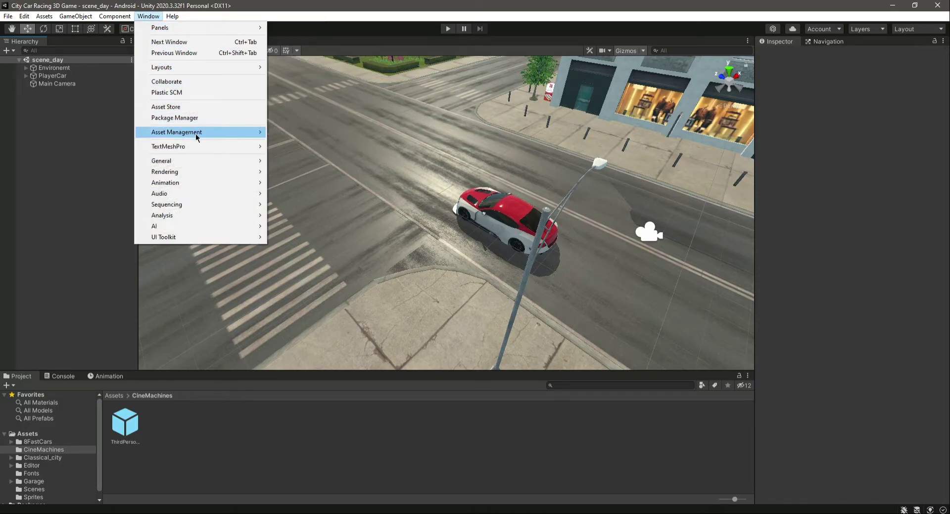
pyautogui.click(177, 119)
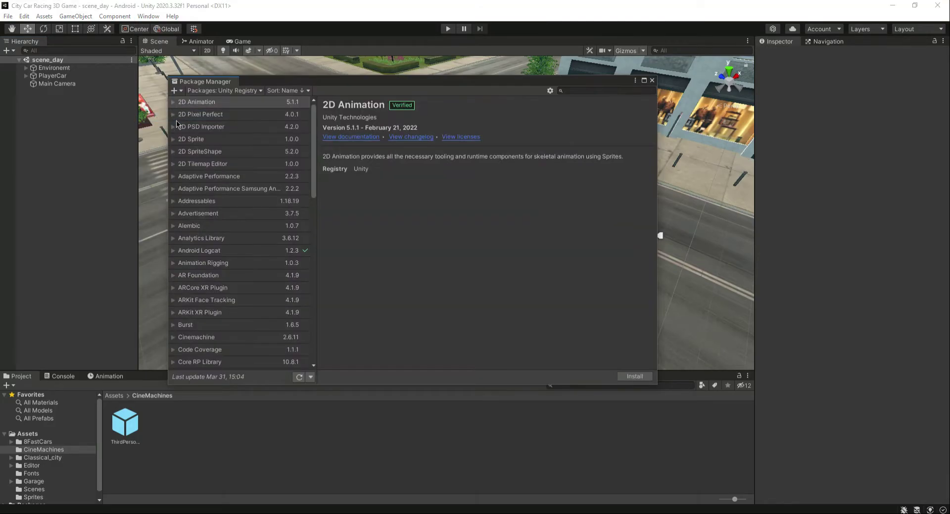
pyautogui.click(244, 92)
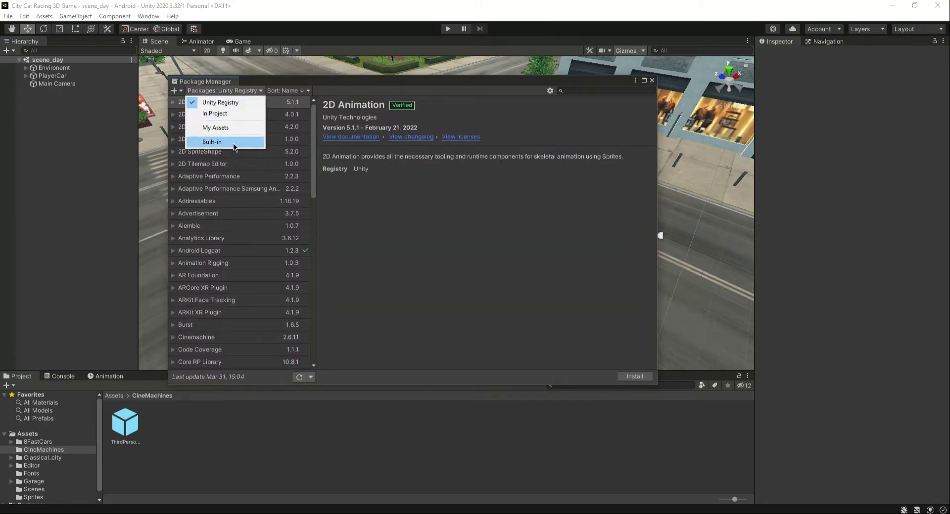
pyautogui.click(236, 142)
pyautogui.click(222, 91)
pyautogui.click(215, 113)
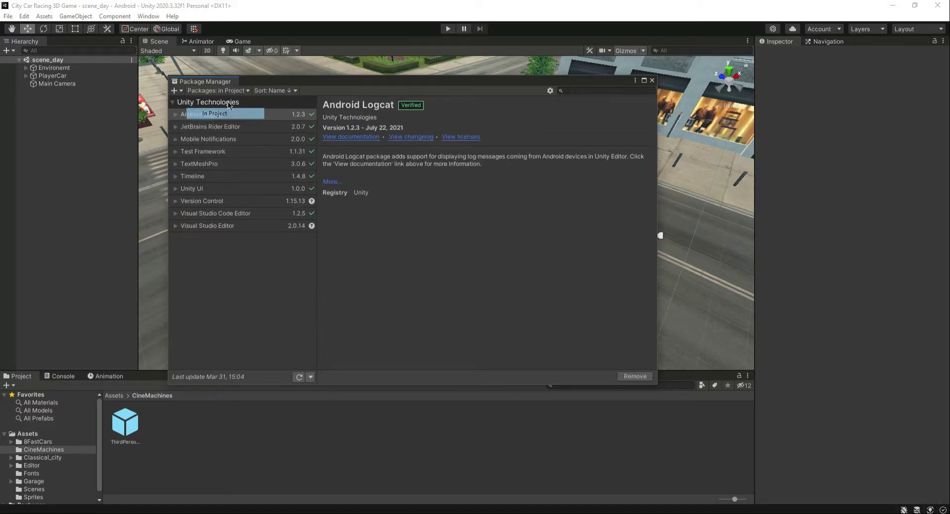
pyautogui.click(217, 91)
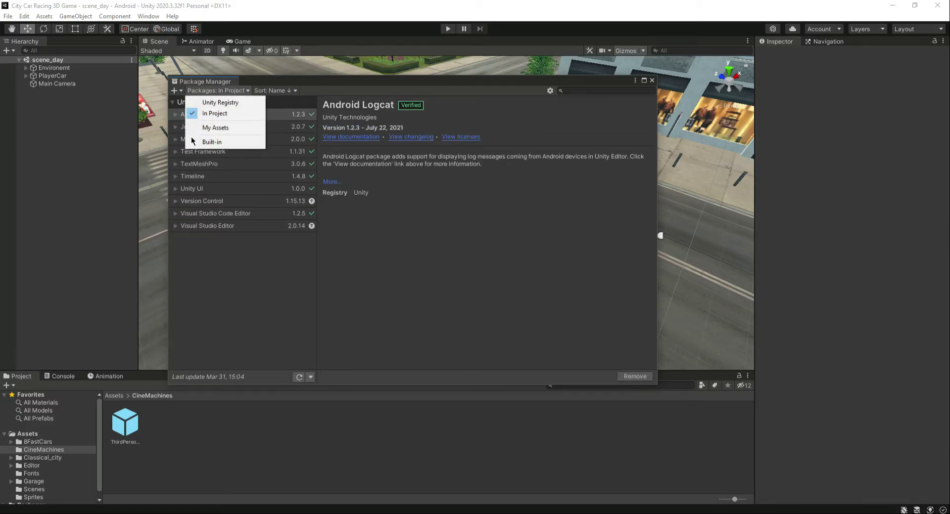
pyautogui.click(215, 105)
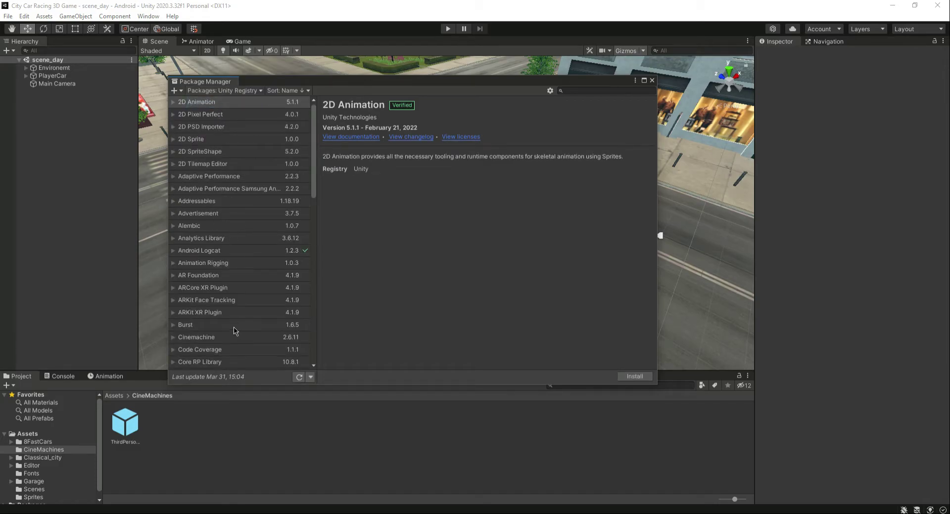
# Search the registry for "Cinema", install the Cinemachine 2.6.11 package and close the Package Manager
pyautogui.click(210, 339)
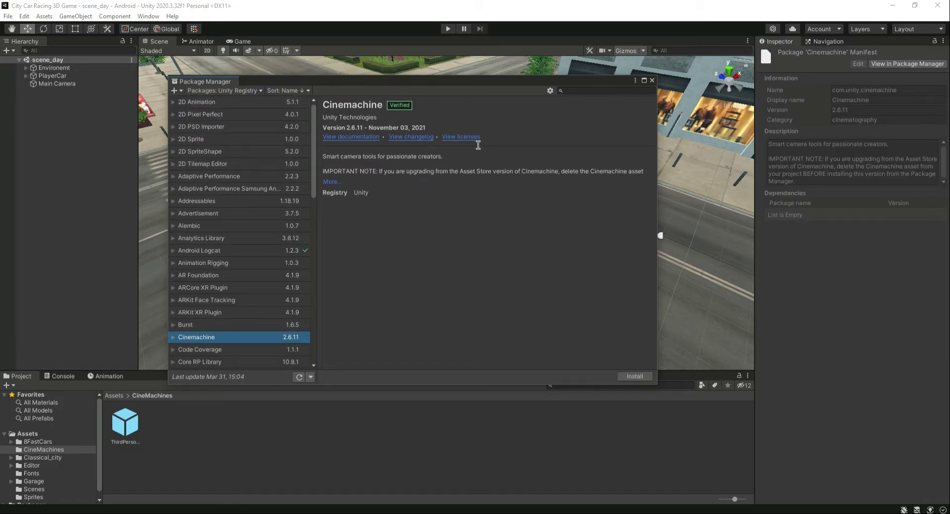
pyautogui.click(596, 91)
pyautogui.write('Cinema')
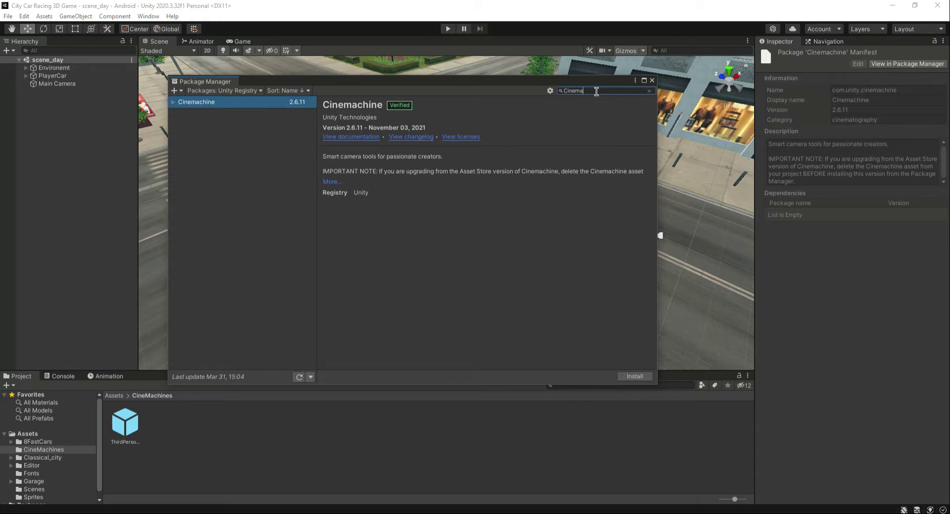
pyautogui.doubleClick(345, 106)
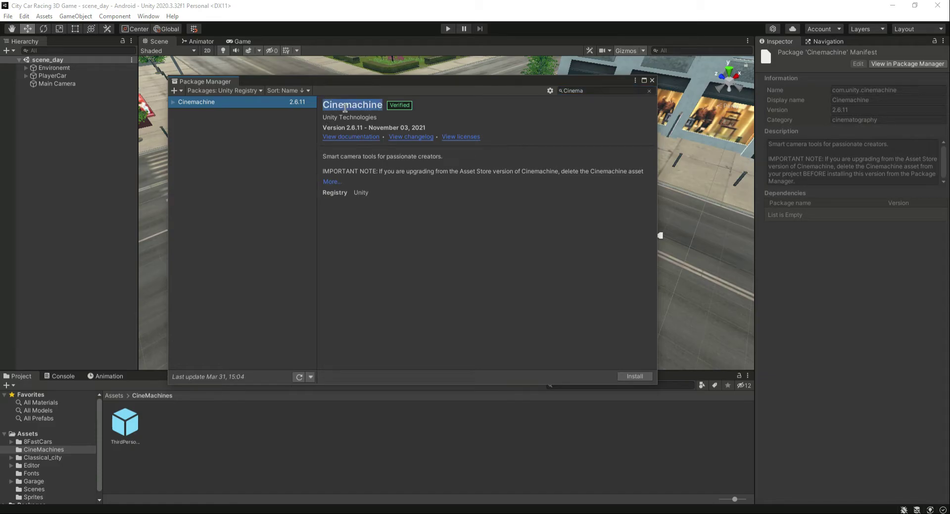
pyautogui.click(527, 262)
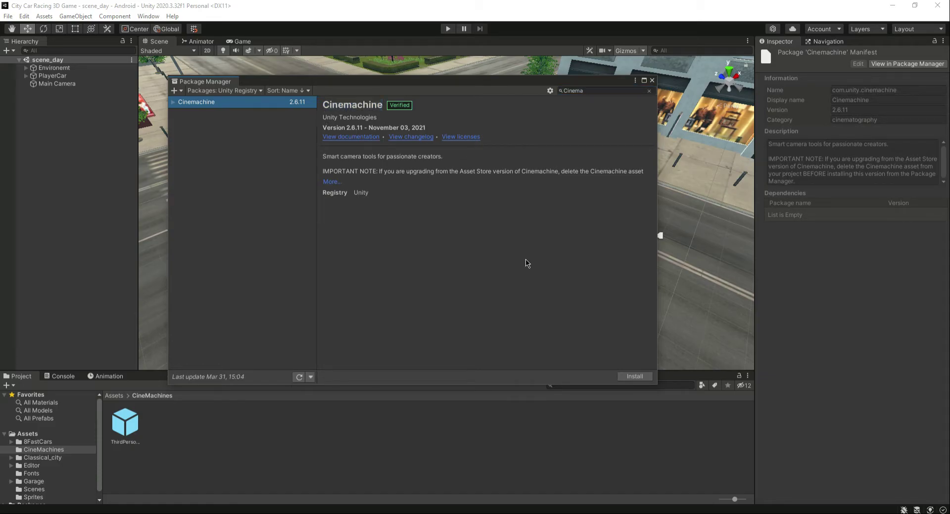
pyautogui.click(635, 378)
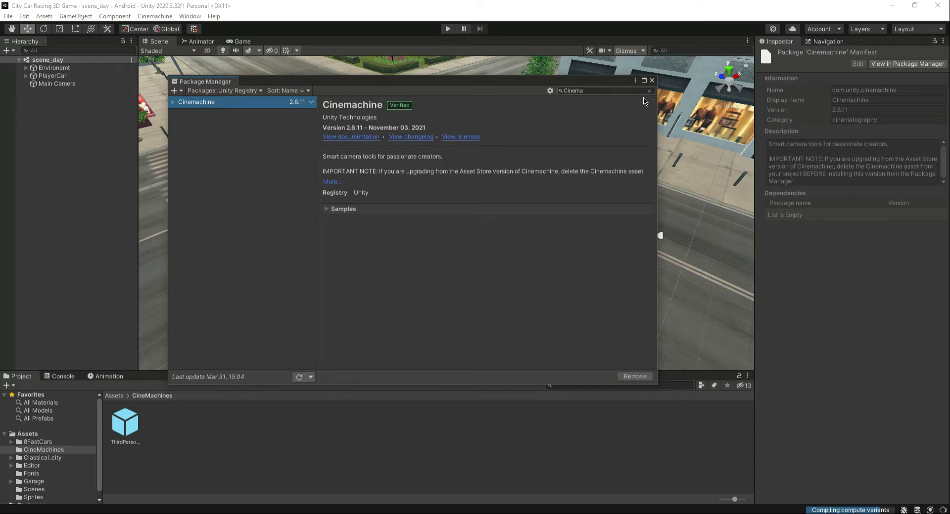
pyautogui.click(652, 81)
# Add the ThirdPersonCineMachine prefab from the CineMachines folder to the root of scene_day
pyautogui.click(158, 17)
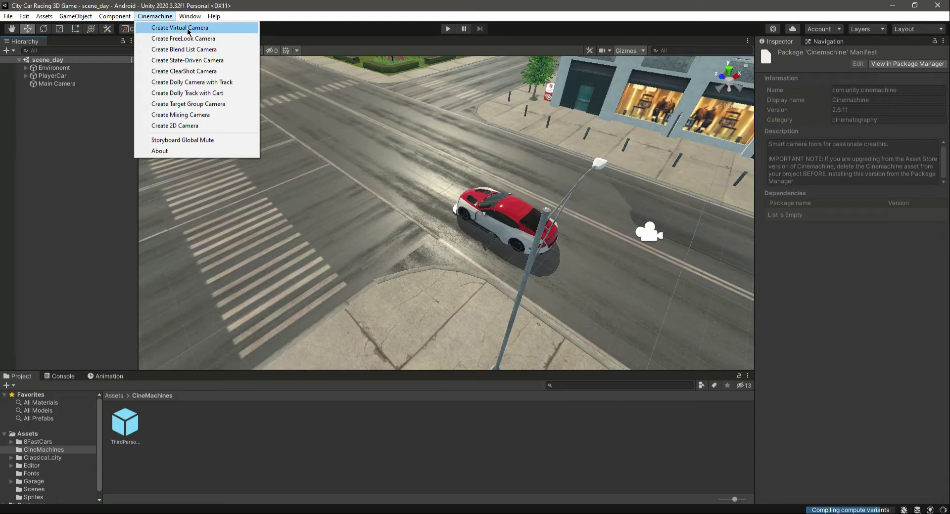
pyautogui.click(67, 196)
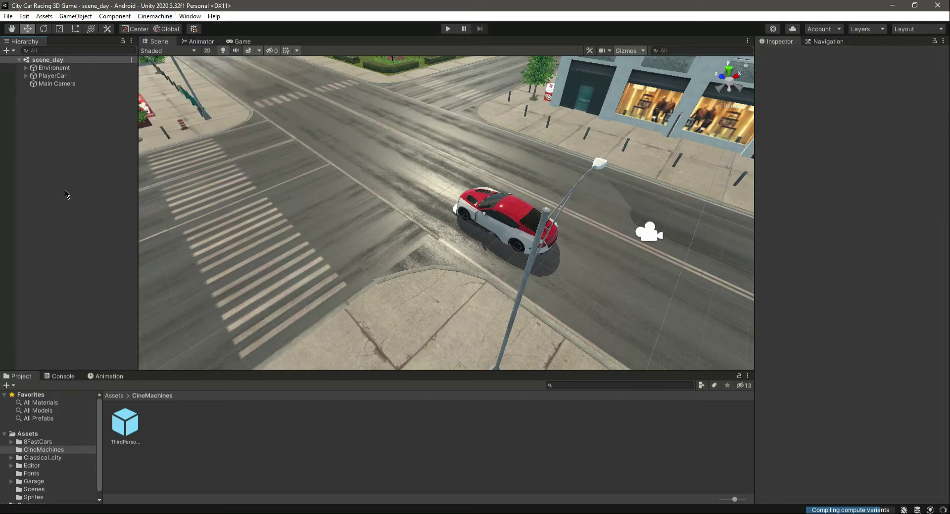
pyautogui.click(126, 432)
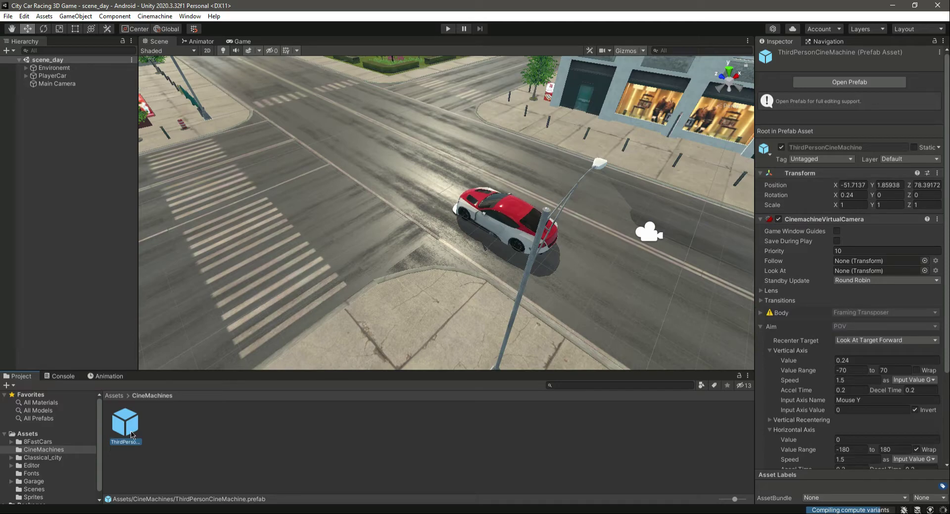
pyautogui.moveTo(127, 428); pyautogui.dragTo(80, 166)
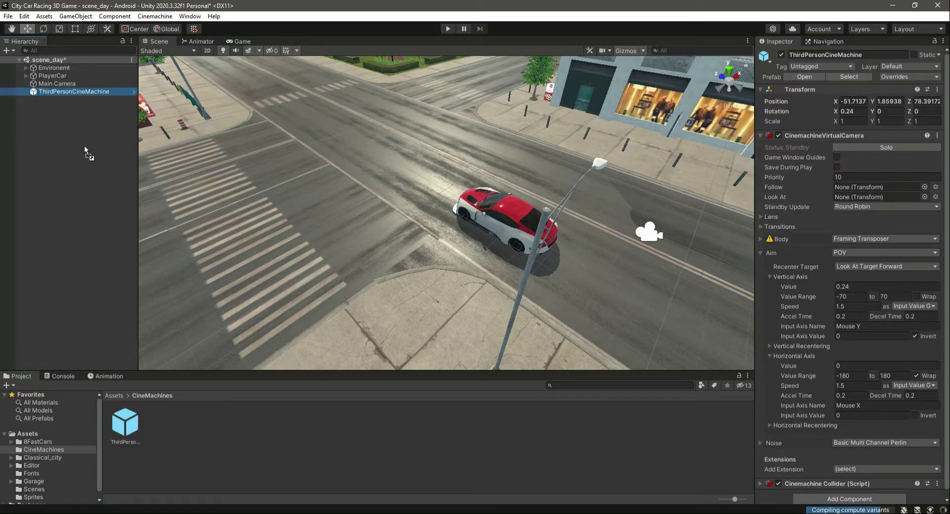
# Unpack the ThirdPersonCineMachine prefab instance completely and save the scene
pyautogui.scroll(-1, 830, 352)
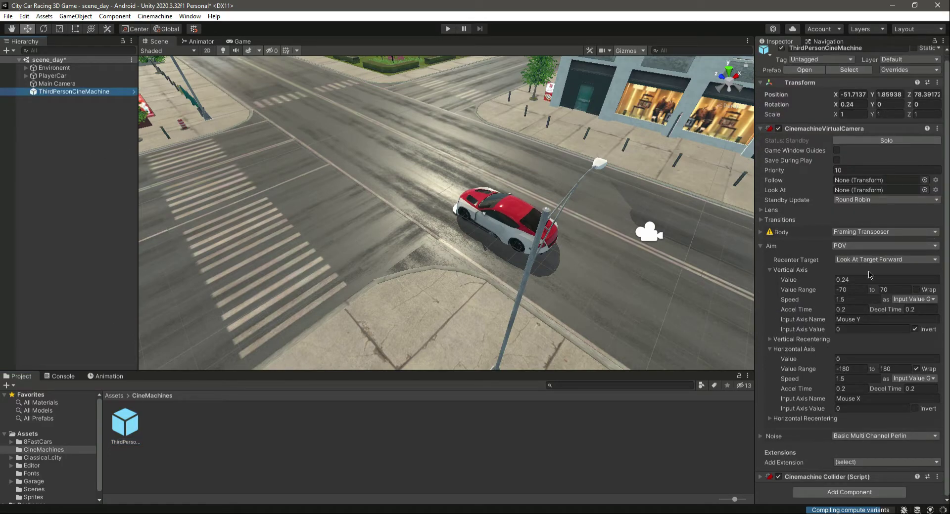
pyautogui.click(63, 93)
pyautogui.rightClick(63, 93)
pyautogui.moveTo(125, 211)
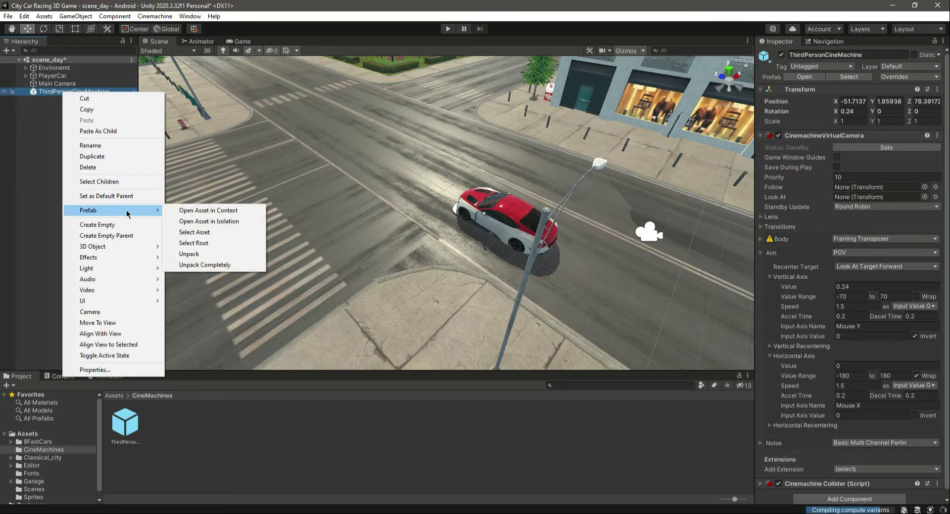
pyautogui.click(209, 266)
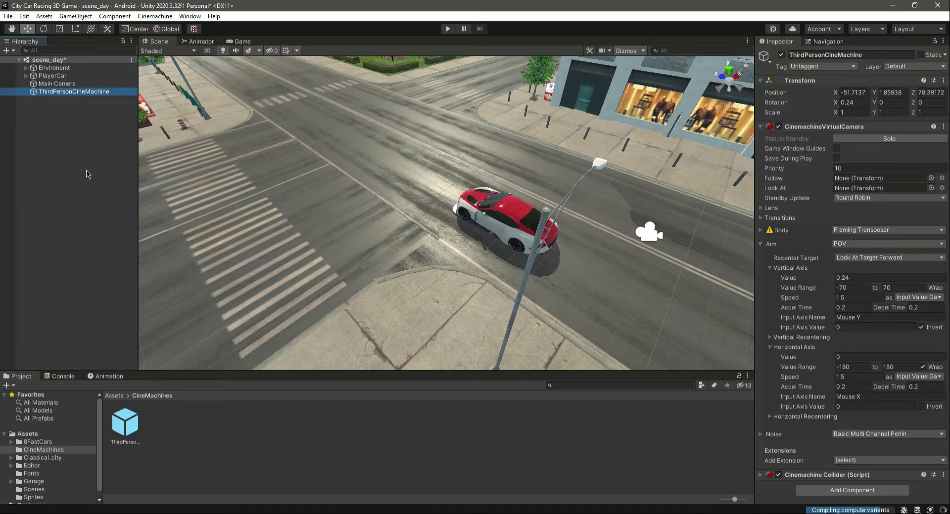
pyautogui.click(87, 174)
pyautogui.hotkey('ctrl', 's')
# Add a CinemachineBrain component to the Main Camera
pyautogui.click(54, 85)
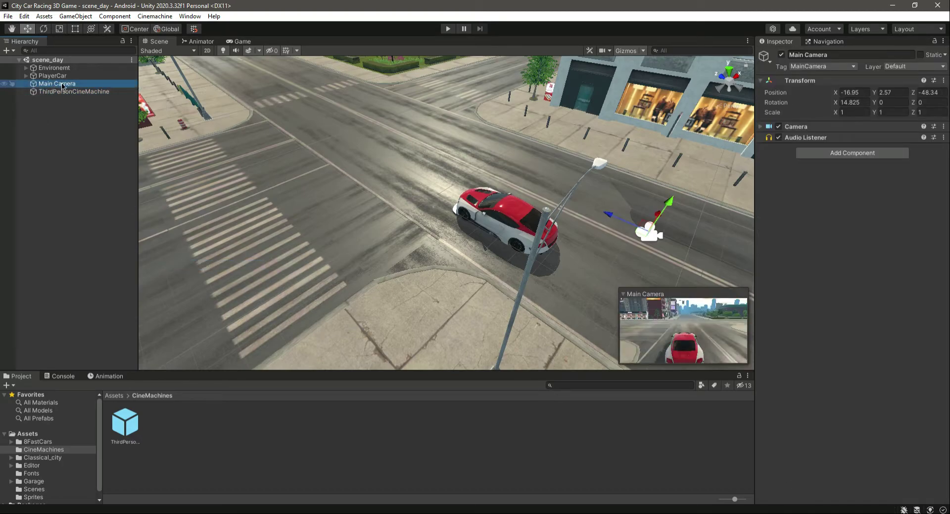
pyautogui.click(82, 92)
pyautogui.moveTo(193, 152); pyautogui.dragTo(262, 171, button='right')
pyautogui.moveTo(350, 134); pyautogui.dragTo(342, 154, button='right')
pyautogui.click(56, 84)
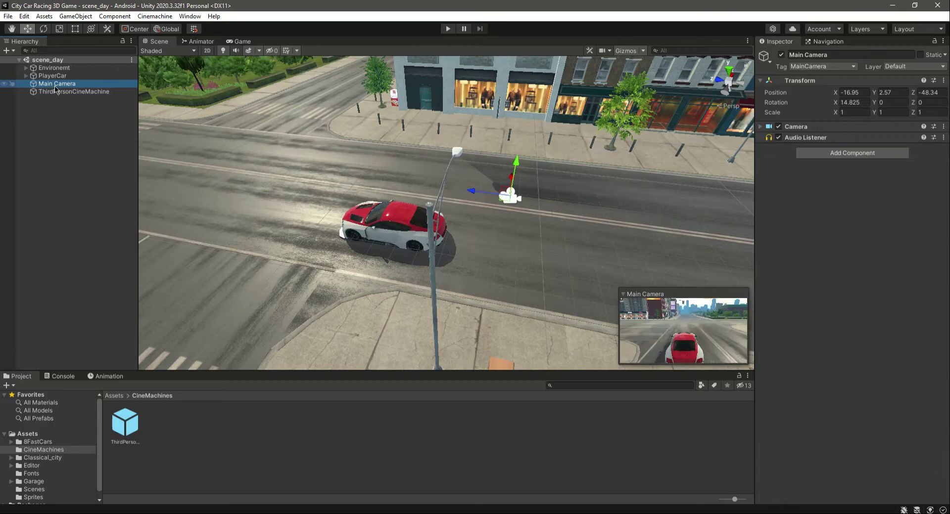
pyautogui.click(876, 153)
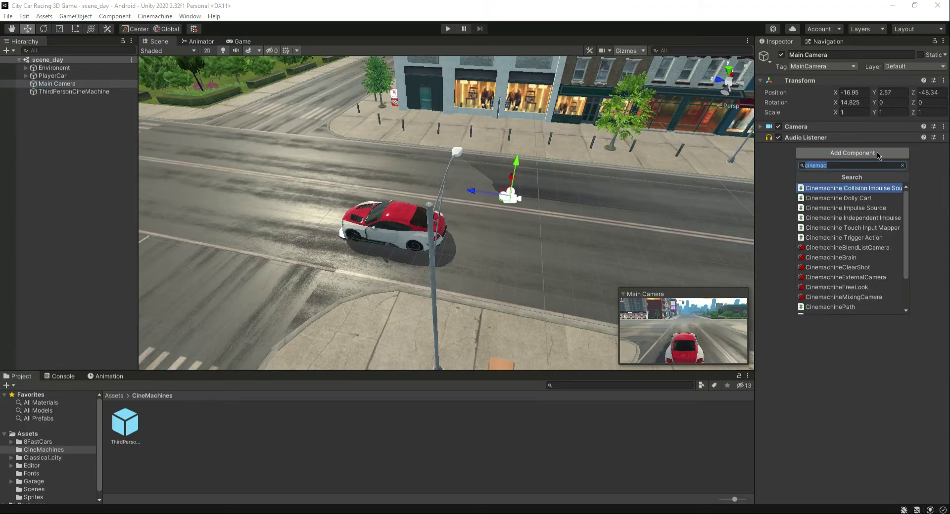
pyautogui.press('End')
pyautogui.press('Down')
pyautogui.press('Down')
pyautogui.press('Down')
pyautogui.press('Down')
pyautogui.press('Down')
pyautogui.press('Down')
pyautogui.press('Down')
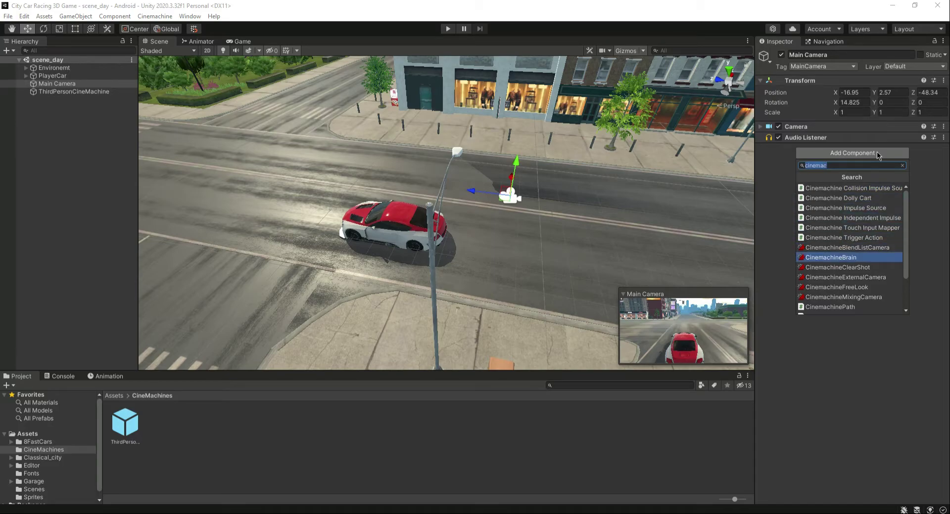
pyautogui.press('Return')
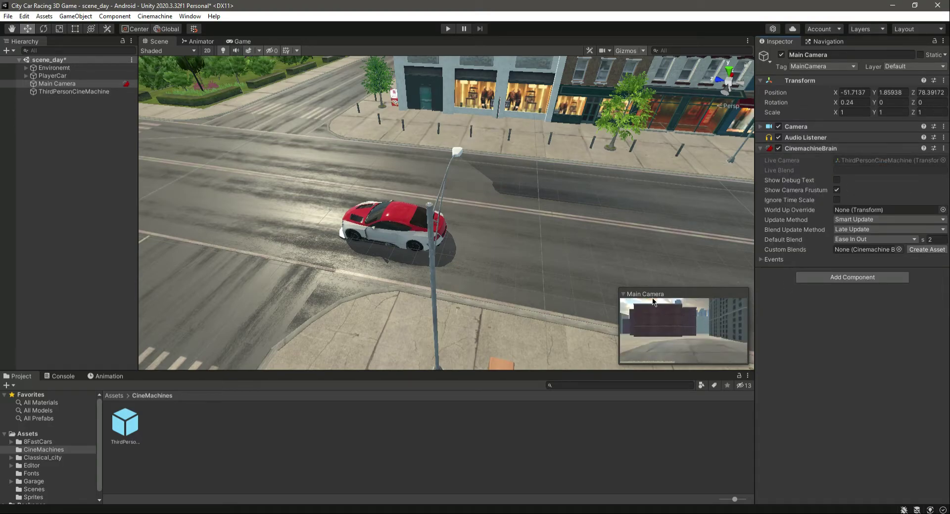
# Check the Game view and frame ThirdPersonCineMachine in the Scene view to see where it is placed
pyautogui.click(243, 41)
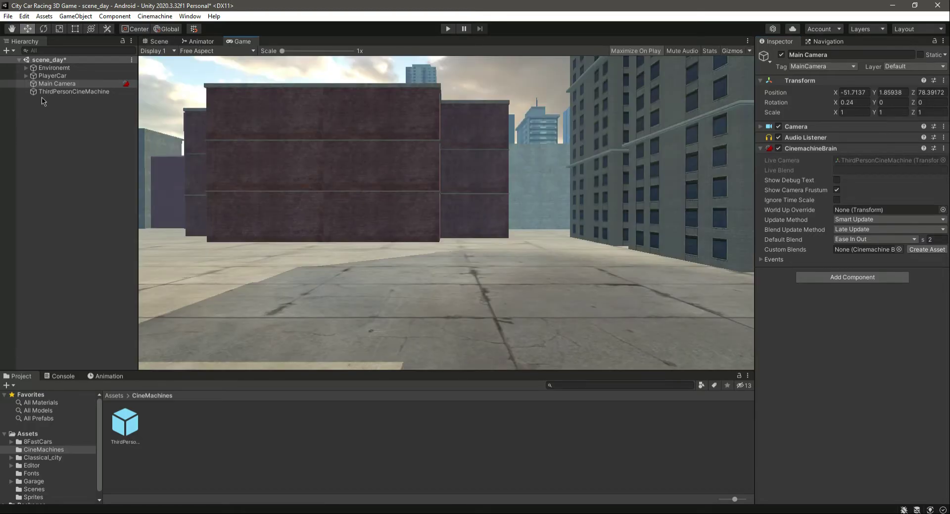
pyautogui.click(157, 42)
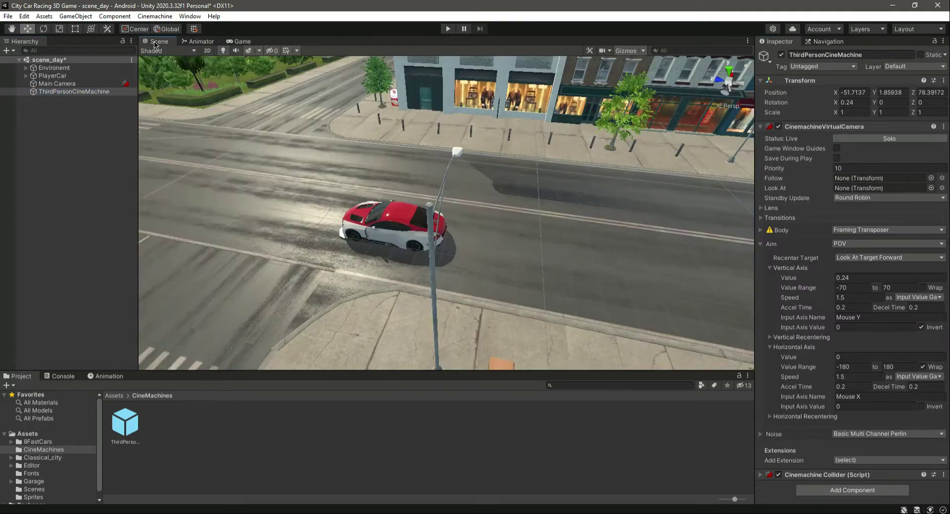
pyautogui.press('f')
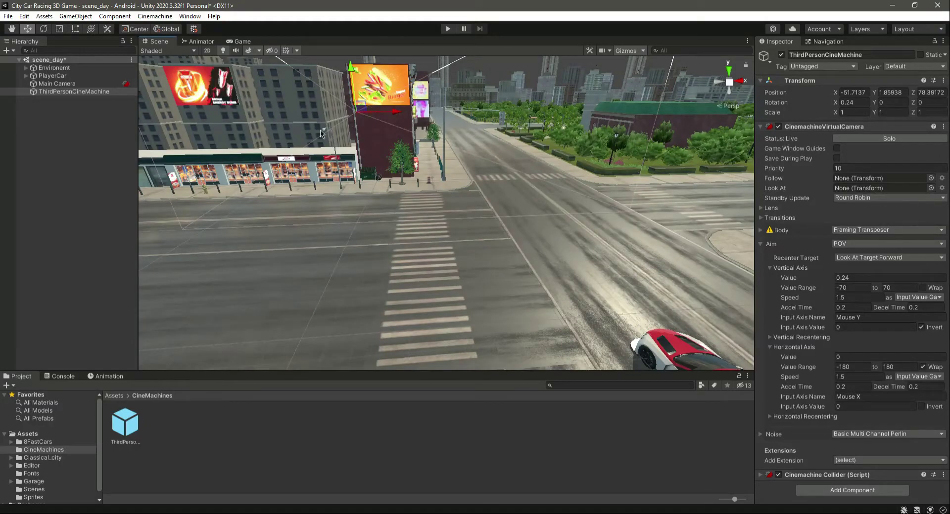
# Assign PlayerCar as both the Follow and Look At target of ThirdPersonCineMachine, and save the scene
pyautogui.click(49, 94)
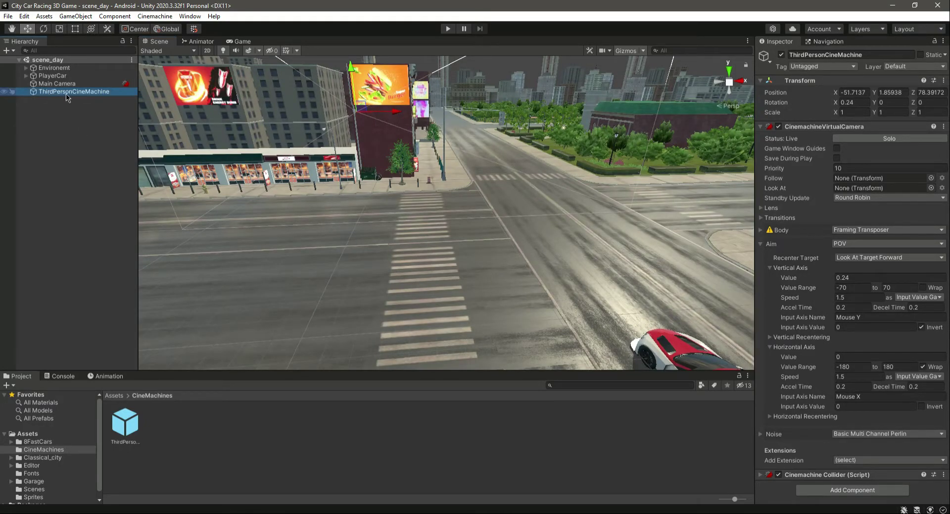
pyautogui.moveTo(446, 247); pyautogui.dragTo(468, 282, button='right')
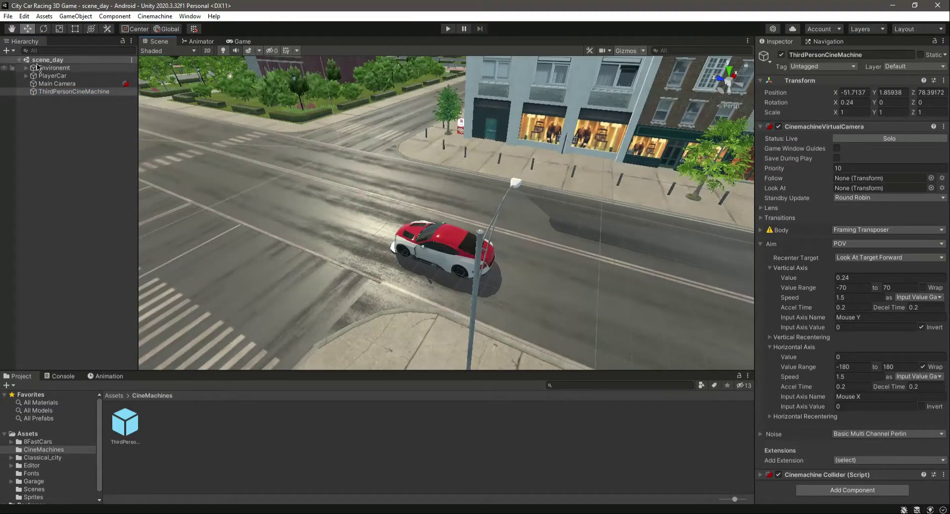
pyautogui.click(50, 76)
pyautogui.hotkey('ctrl', 'z')
pyautogui.moveTo(54, 85); pyautogui.dragTo(856, 178)
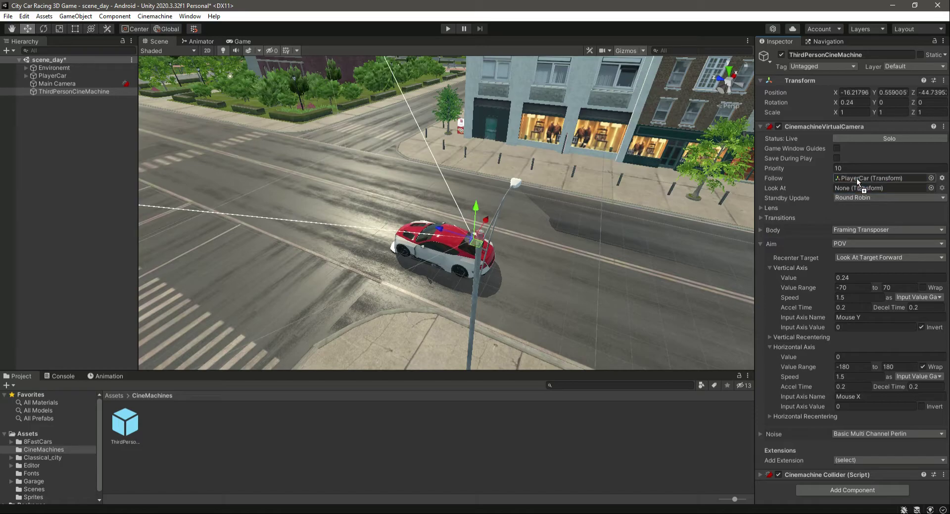
pyautogui.moveTo(55, 77); pyautogui.dragTo(874, 188)
pyautogui.hotkey('ctrl', 's')
# Inspect the virtual camera's placement on PlayerCar in the Scene and Game views, and start Play mode to test it
pyautogui.click(58, 75)
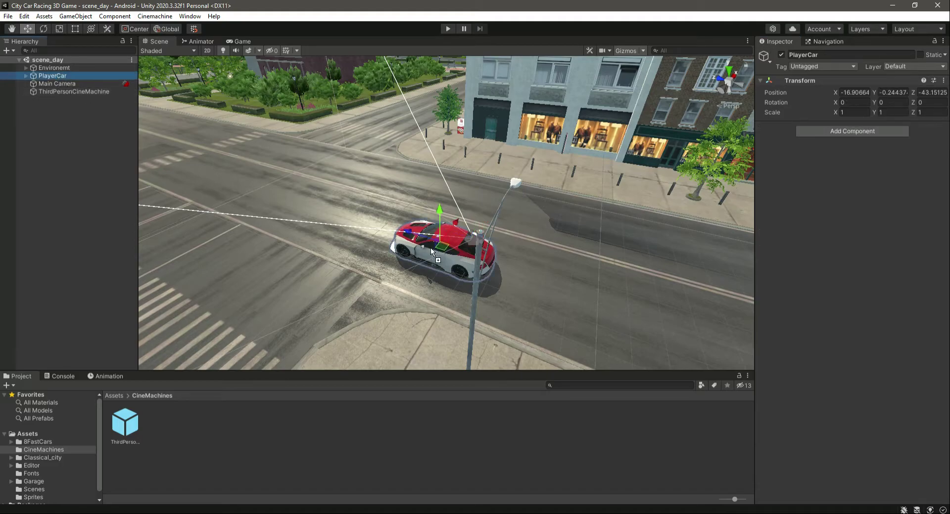
pyautogui.scroll(5, 432, 263)
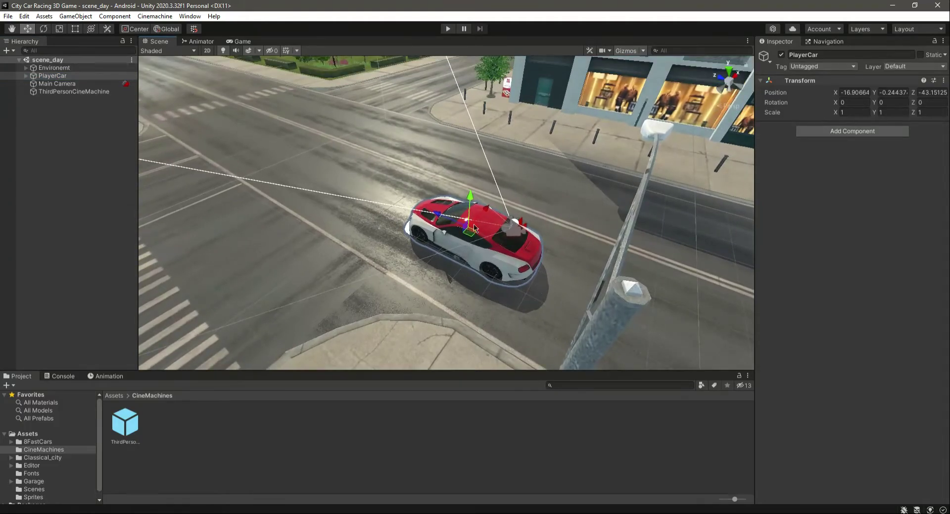
pyautogui.scroll(2, 477, 241)
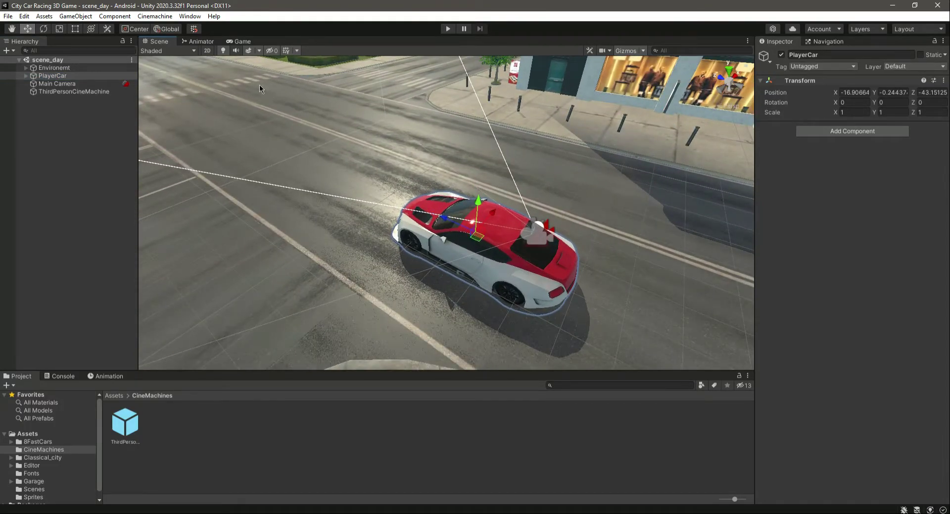
pyautogui.click(239, 42)
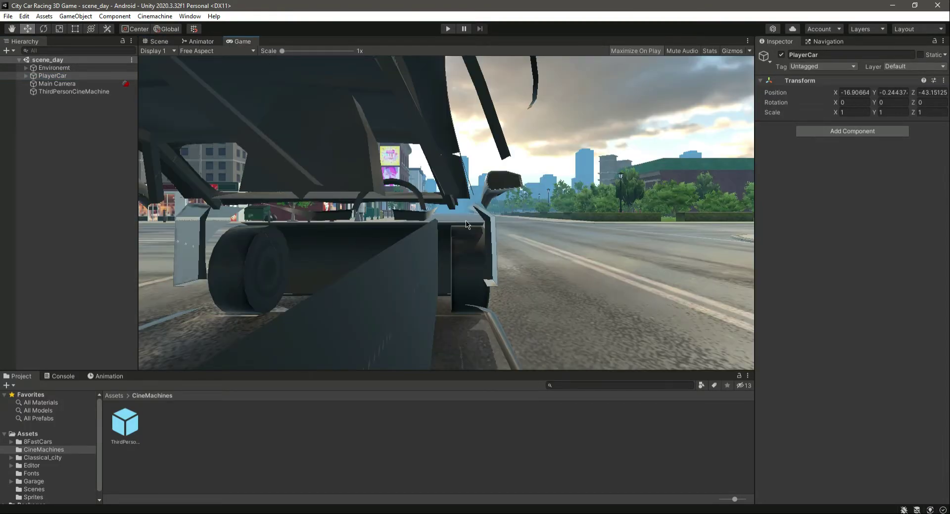
pyautogui.click(64, 92)
pyautogui.click(728, 340)
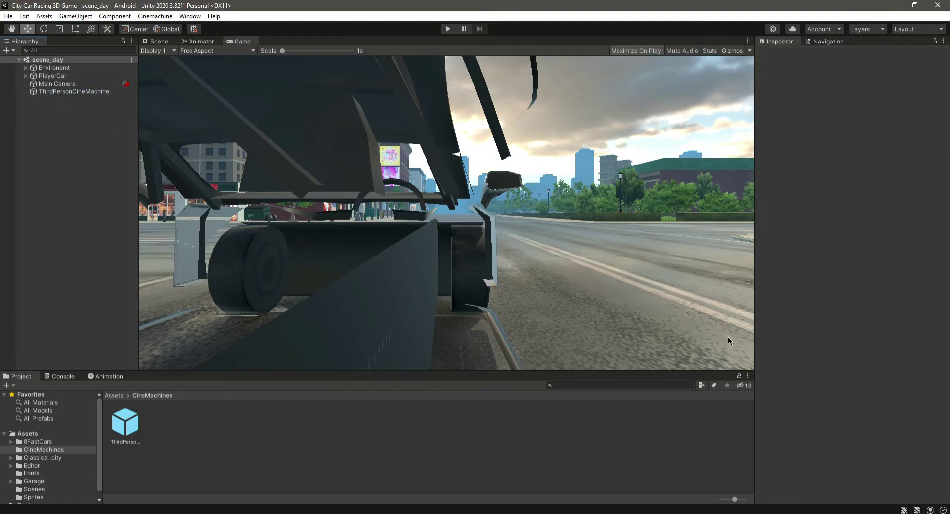
pyautogui.click(448, 29)
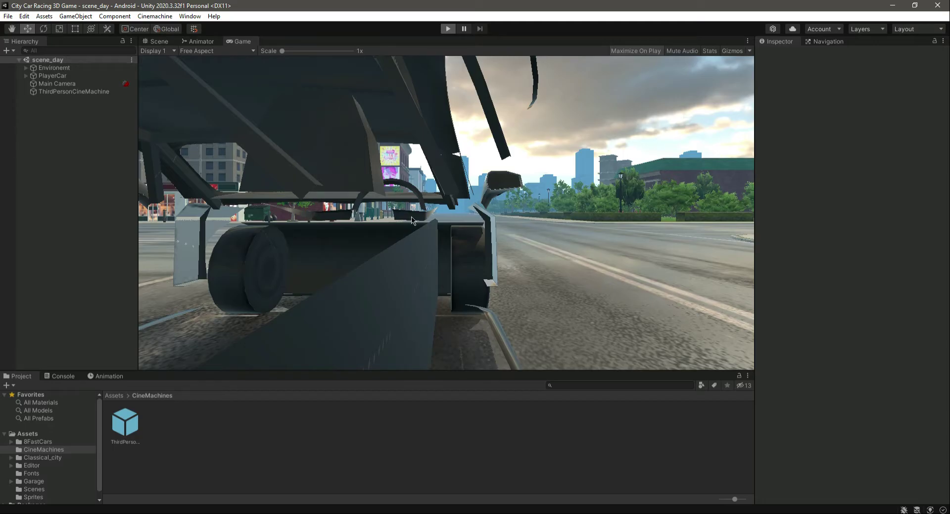
# Exit Play mode, set the Aim of ThirdPersonCineMachine to Same As Follow Target, save the scene, and test it in Play mode
pyautogui.hotkey('shift', 'space')
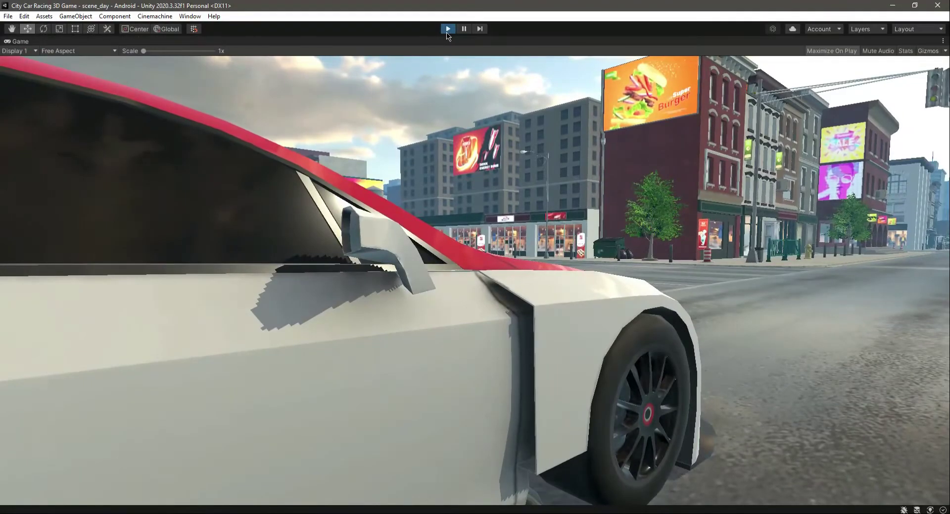
pyautogui.hotkey('ctrl', 'p')
pyautogui.click(75, 92)
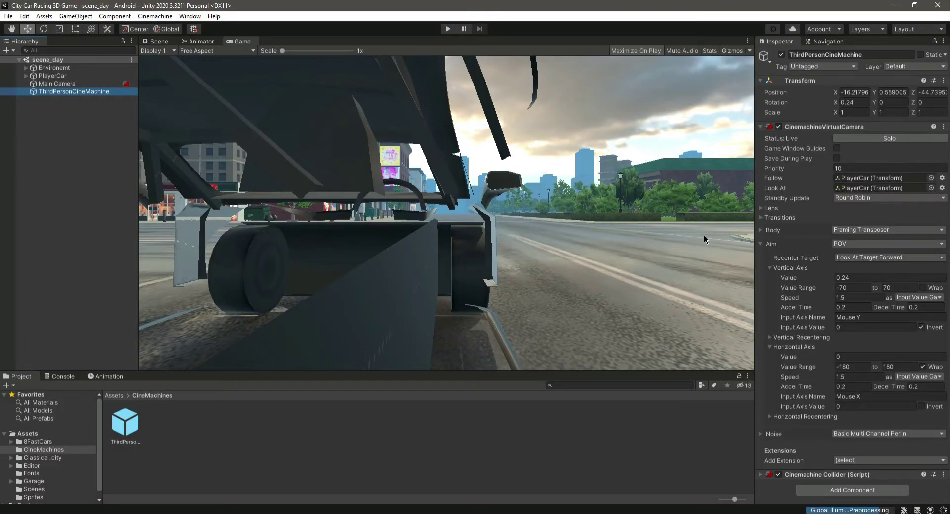
pyautogui.click(761, 244)
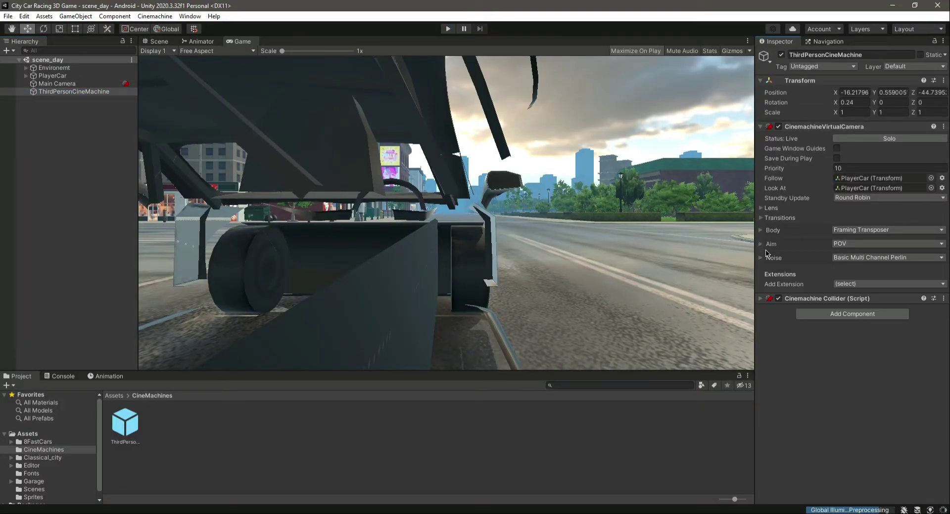
pyautogui.click(75, 92)
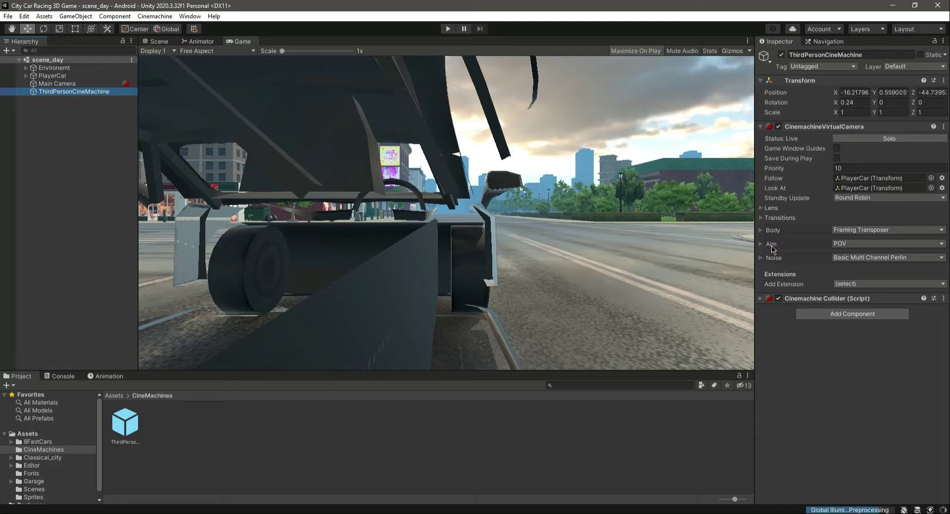
pyautogui.click(860, 244)
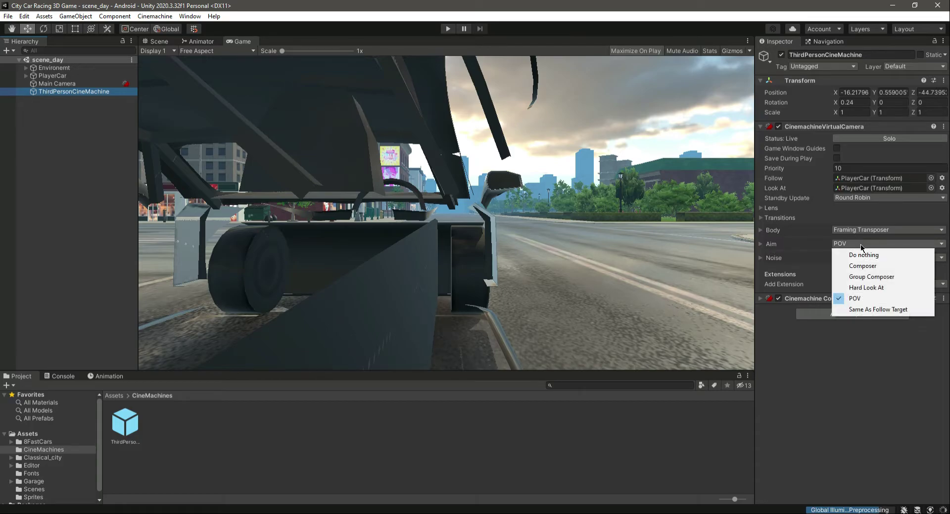
pyautogui.click(883, 311)
pyautogui.hotkey('ctrl', 's')
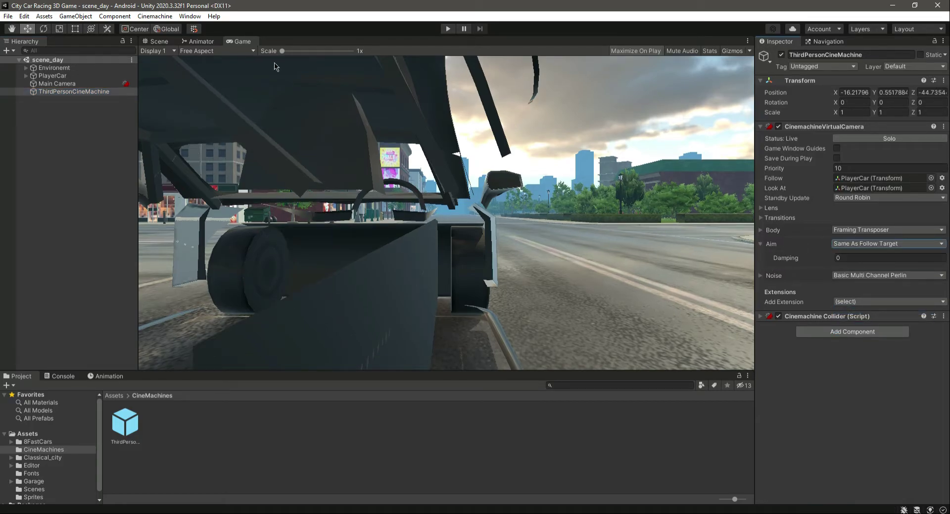
pyautogui.click(445, 27)
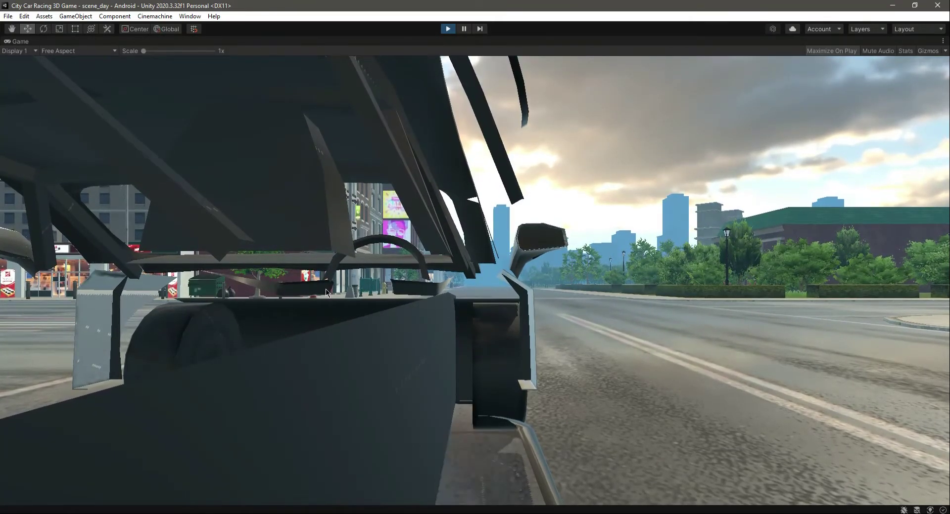
pyautogui.click(448, 29)
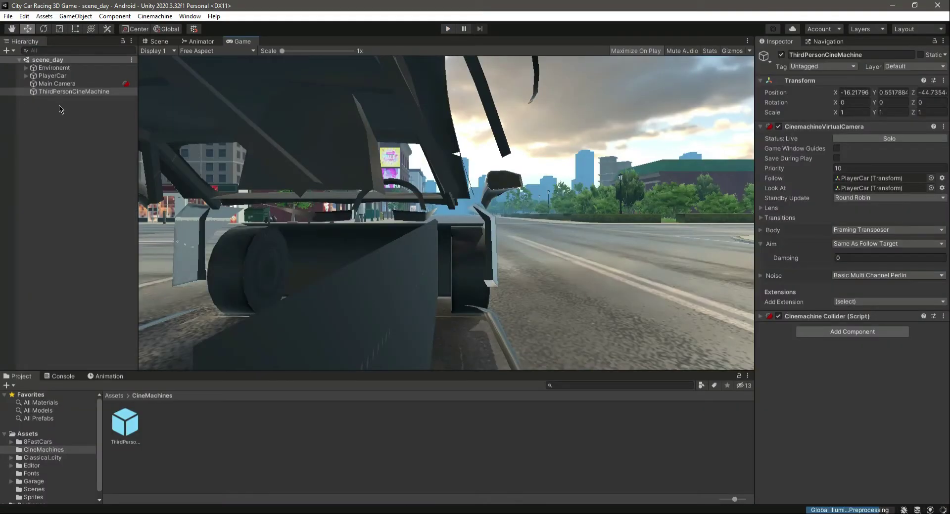
# Create an empty child object named LookPoint under PlayerCar
pyautogui.click(42, 77)
pyautogui.click(26, 76)
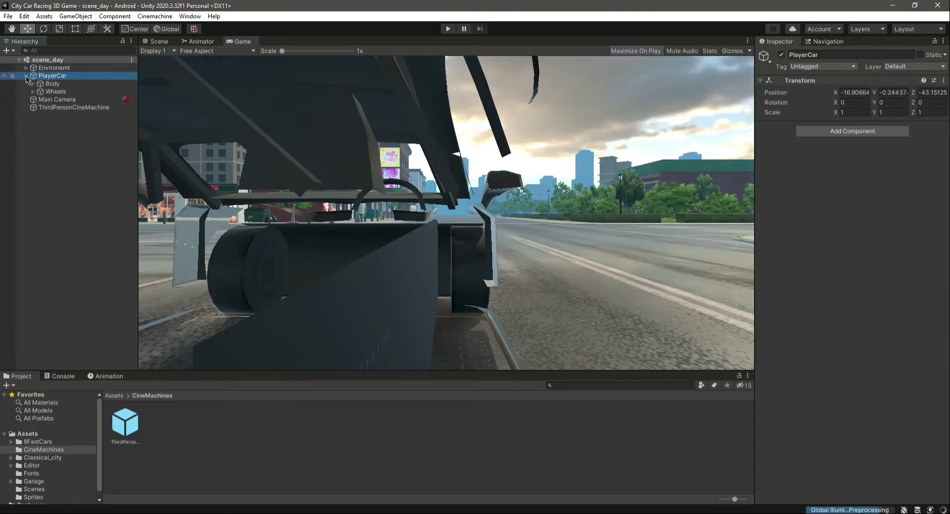
pyautogui.click(159, 41)
pyautogui.press('f')
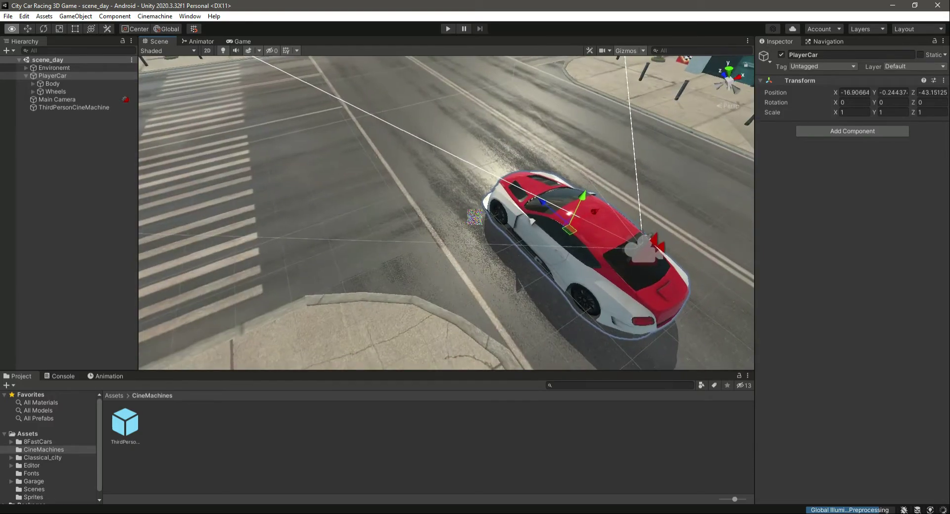
pyautogui.rightClick(49, 76)
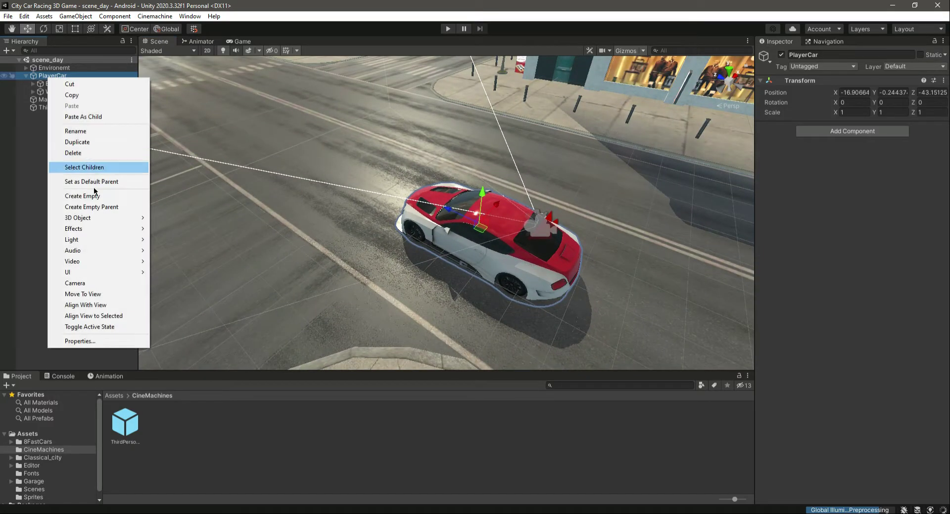
pyautogui.click(95, 196)
pyautogui.write('LookPoin')
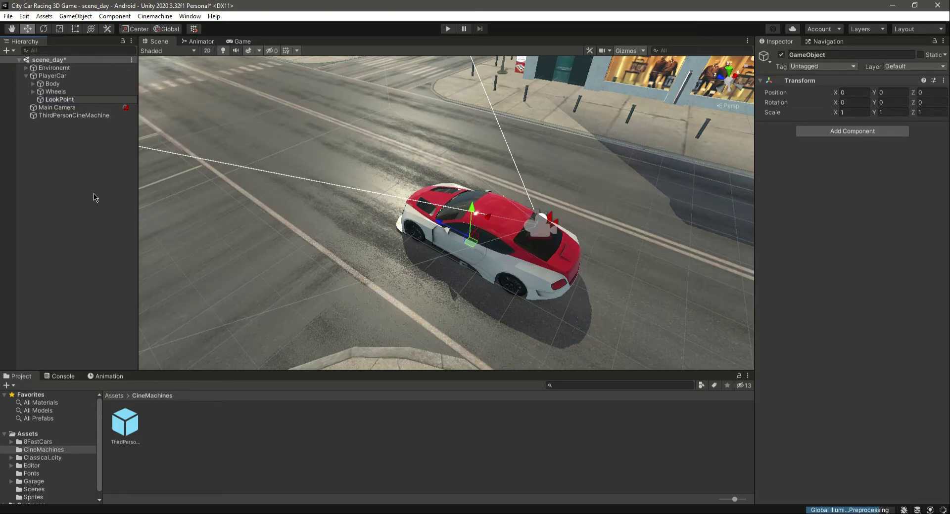
pyautogui.write('t')
pyautogui.press('Return')
# Place LookPoint above the rear of the car at about Y 1.931, Z -2.39, save the scene, and check the Game view
pyautogui.keyDown('alt'); pyautogui.moveTo(623, 266); pyautogui.dragTo(431, 291); pyautogui.keyUp('alt')
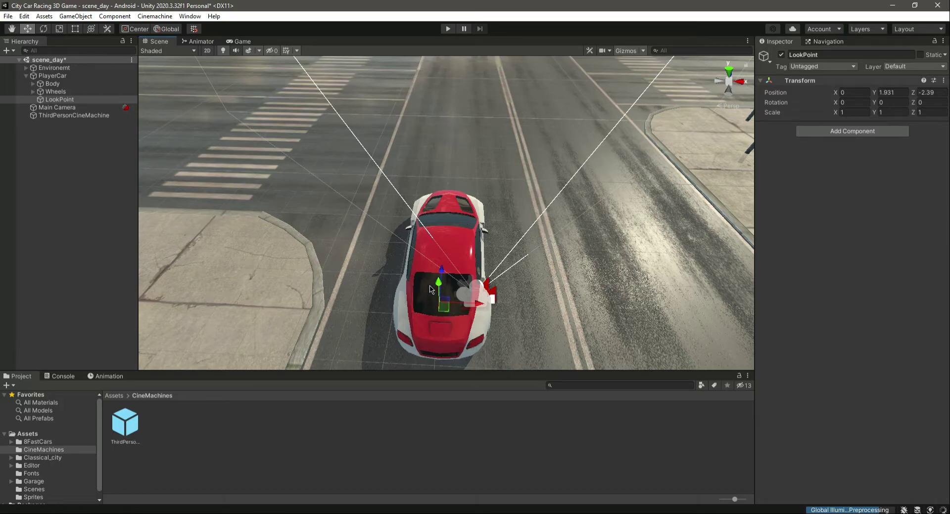
pyautogui.hotkey('ctrl', 's')
pyautogui.click(239, 42)
pyautogui.click(158, 42)
# Assign LookPoint as both the Follow and Look At target of ThirdPersonCineMachine, save the scene, and check the Game view
pyautogui.click(69, 115)
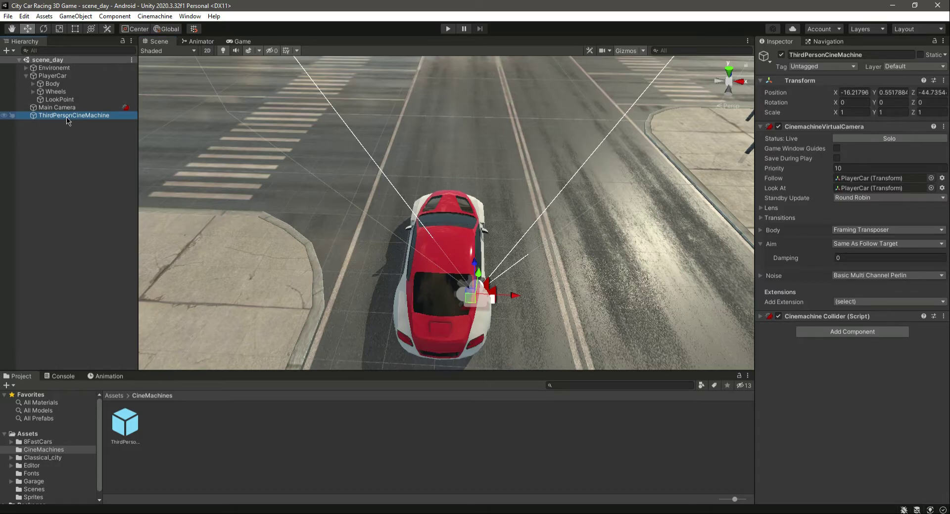
pyautogui.moveTo(58, 103); pyautogui.dragTo(879, 182)
pyautogui.moveTo(60, 102); pyautogui.dragTo(881, 190)
pyautogui.hotkey('ctrl', 's')
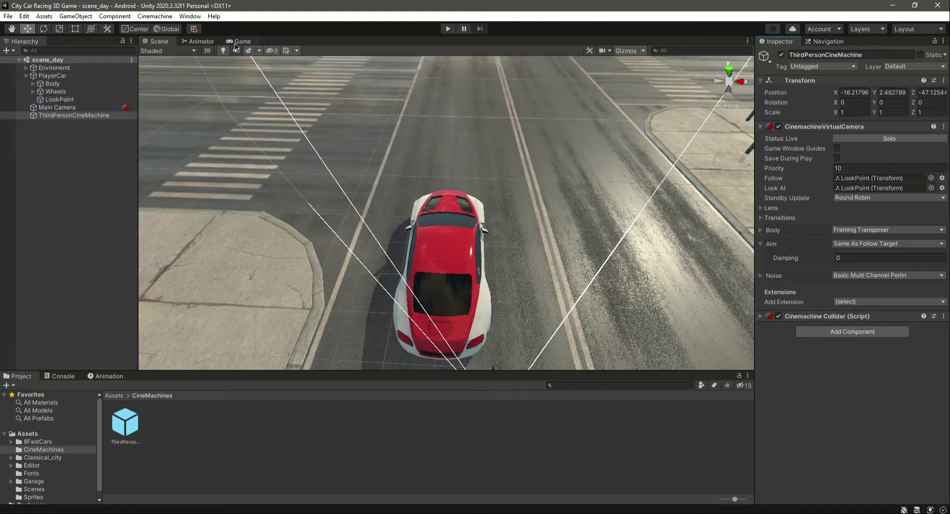
pyautogui.click(238, 42)
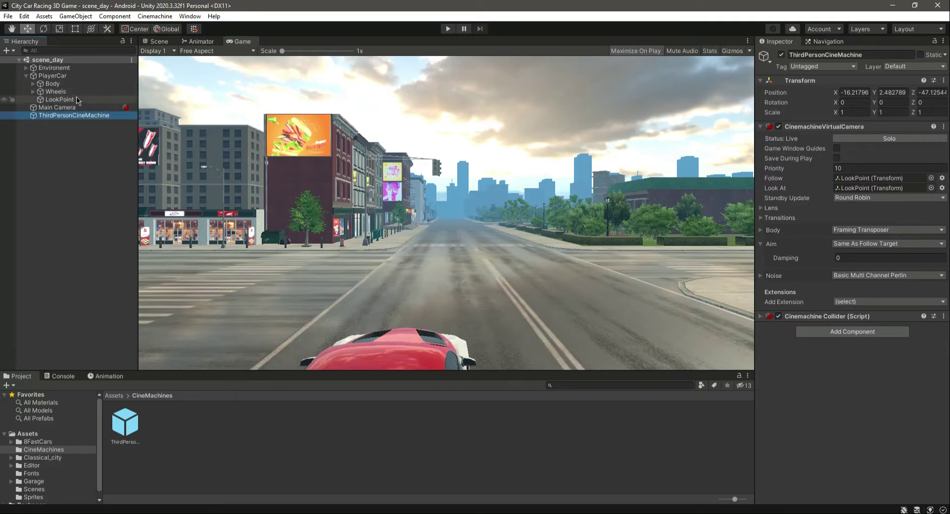
# Set LookPoint's X rotation to 10 to tilt the camera downward
pyautogui.click(59, 99)
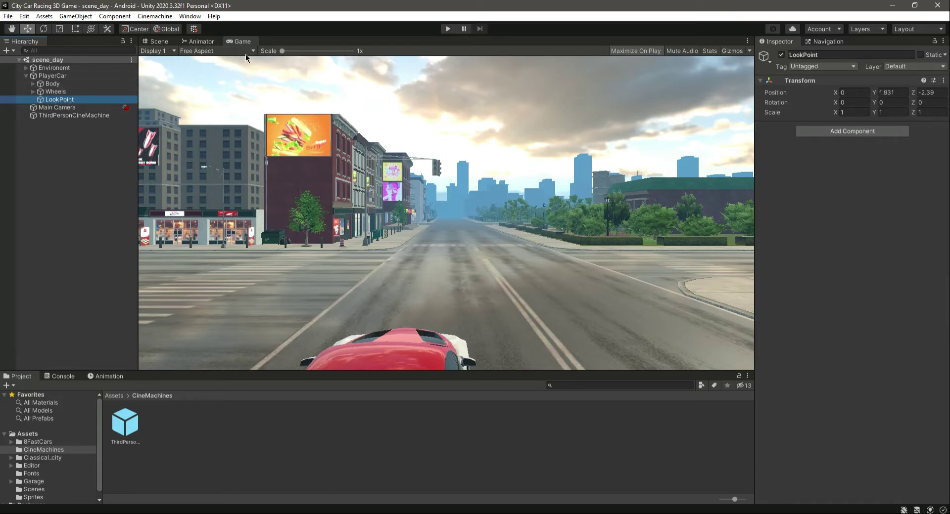
pyautogui.click(856, 102)
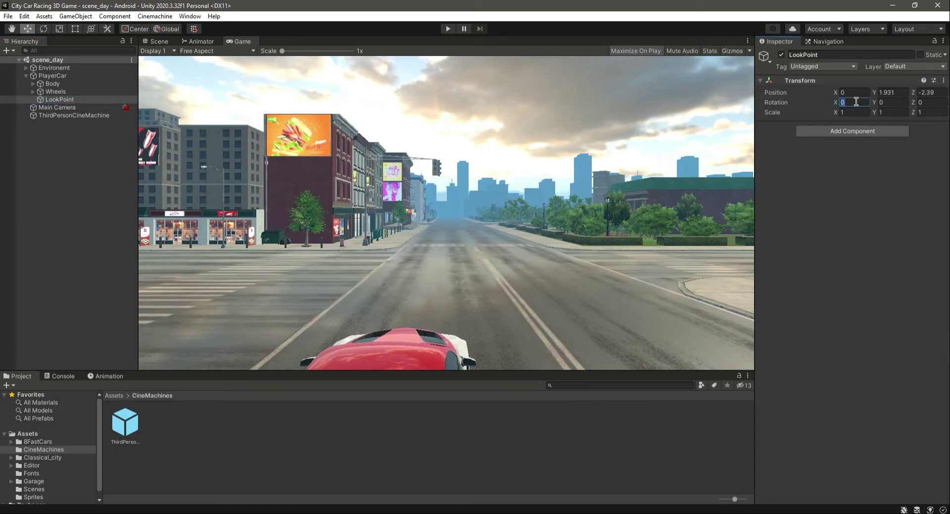
pyautogui.write('10')
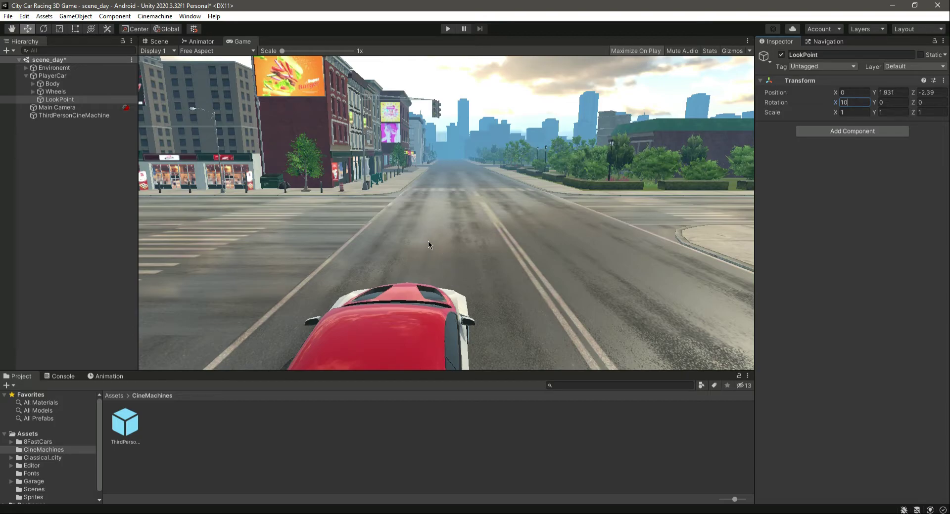
# Try rotating LookPoint freehand in the Scene view, check the result in the Game view, and undo the rotation
pyautogui.click(161, 41)
pyautogui.keyDown('alt'); pyautogui.moveTo(291, 269); pyautogui.dragTo(430, 255); pyautogui.keyUp('alt')
pyautogui.keyDown('alt'); pyautogui.moveTo(341, 135); pyautogui.dragTo(534, 158); pyautogui.keyUp('alt')
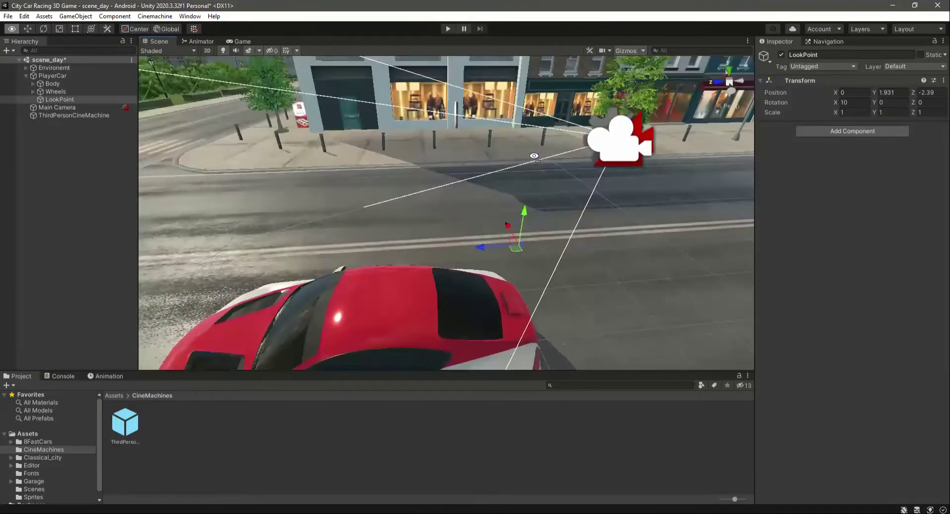
pyautogui.click(43, 30)
pyautogui.moveTo(518, 208); pyautogui.dragTo(508, 215)
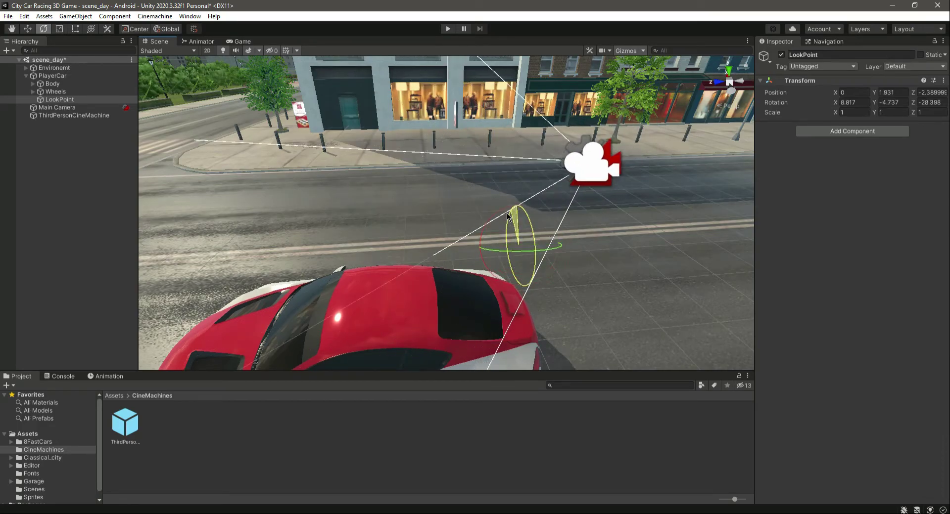
pyautogui.click(240, 42)
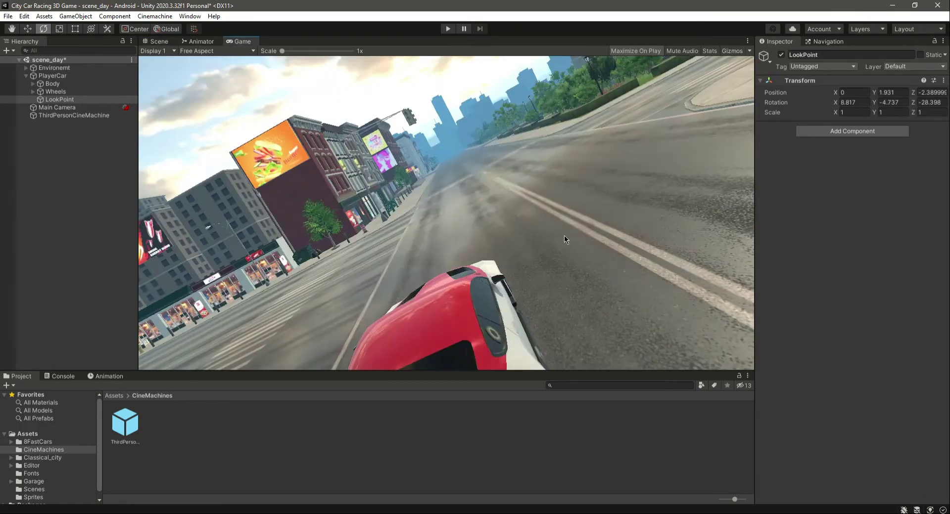
pyautogui.click(160, 42)
pyautogui.hotkey('ctrl', 'z')
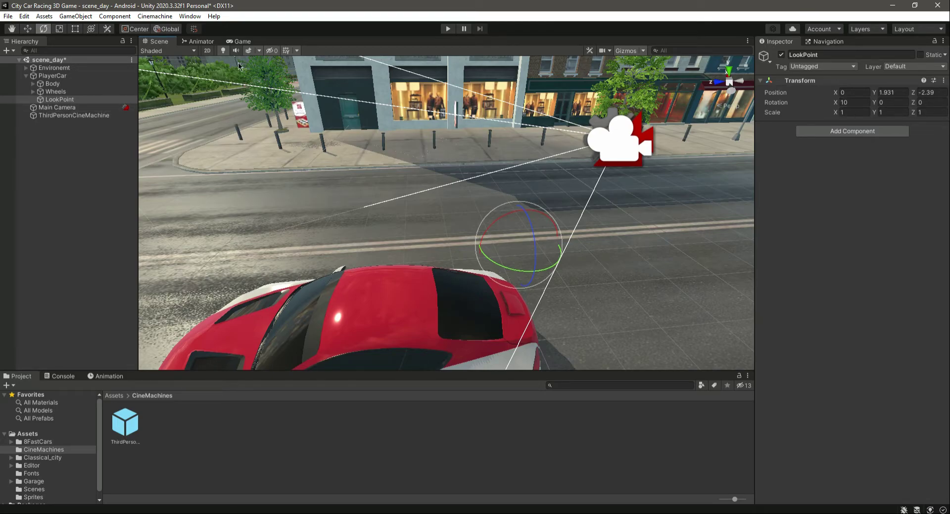
# Set LookPoint's position to X -0.03 and Y 0.95 while watching the Game view
pyautogui.click(242, 42)
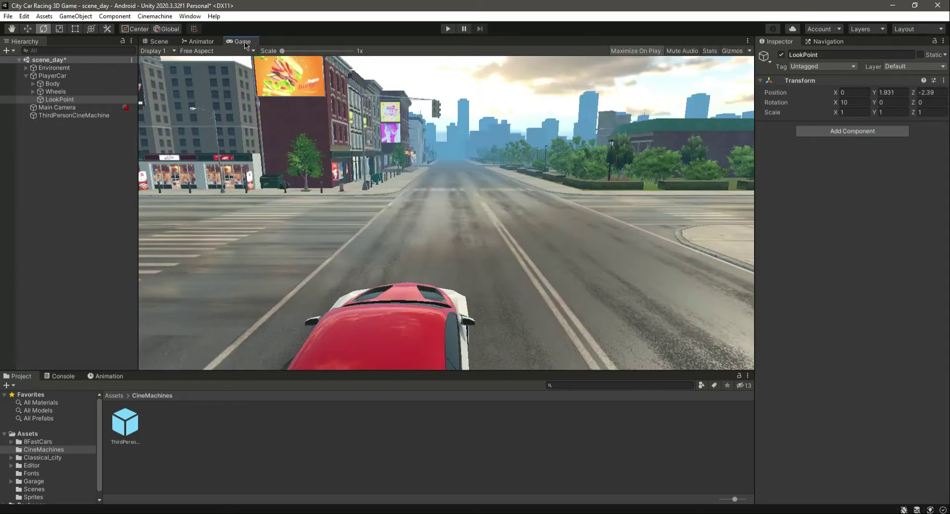
pyautogui.press('Tab')
pyautogui.write('-0.03')
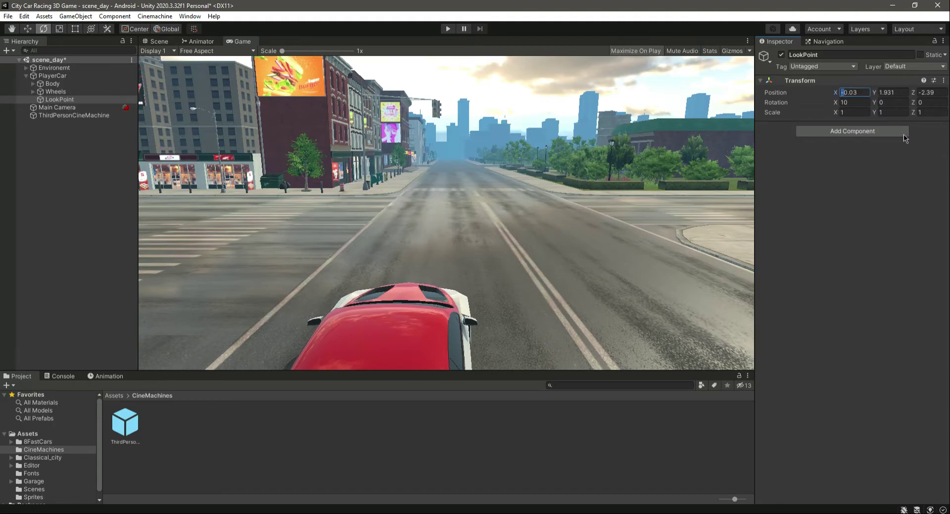
pyautogui.hotkey('ctrl', 'z')
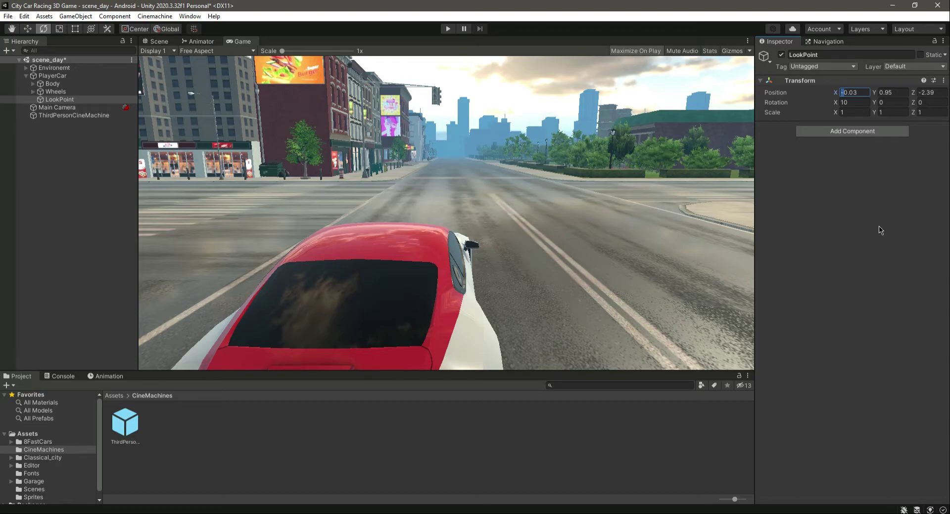
# Move LookPoint sideways in the Scene view to an X position of about 0.051
pyautogui.click(156, 42)
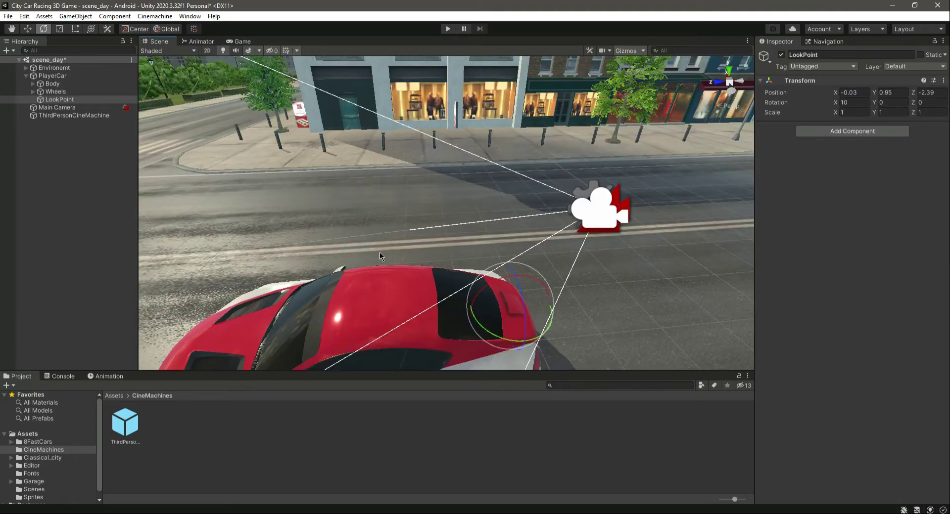
pyautogui.click(63, 100)
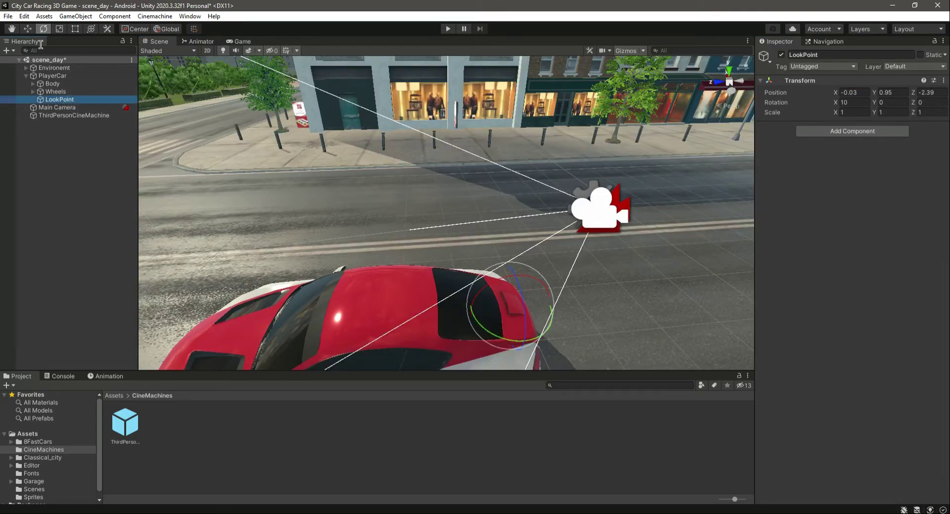
pyautogui.click(28, 29)
pyautogui.moveTo(501, 289); pyautogui.dragTo(348, 124)
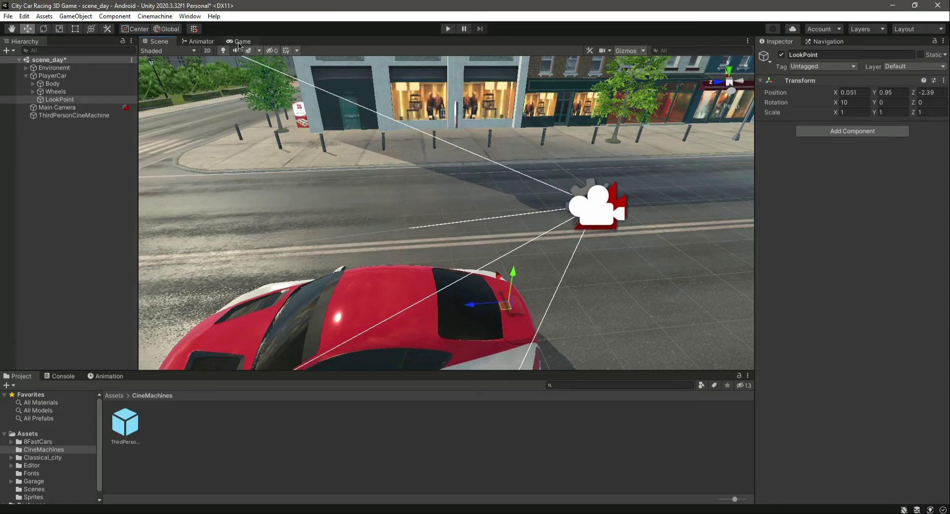
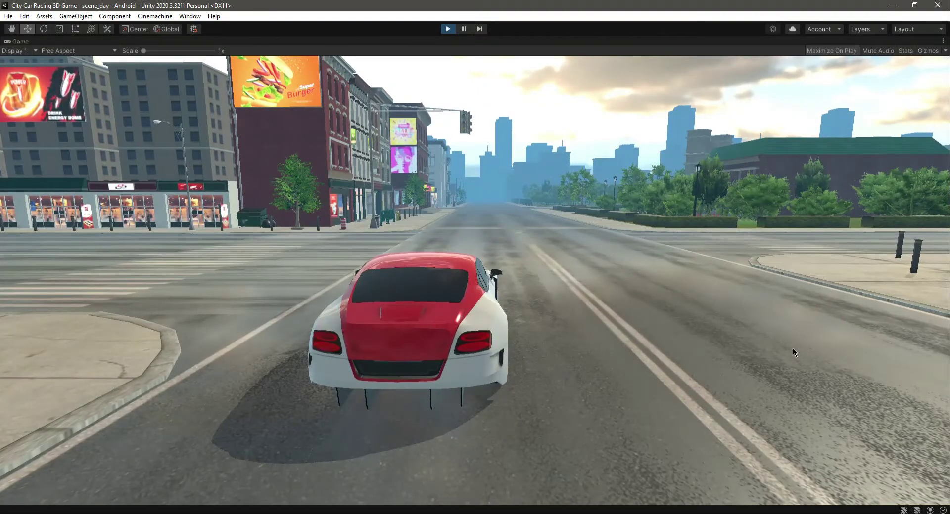
# Exit Play mode, set Screen X in the Framing Transposer body of ThirdPersonCineMachine to 0.42, and save the scene
pyautogui.hotkey('shift', 'space')
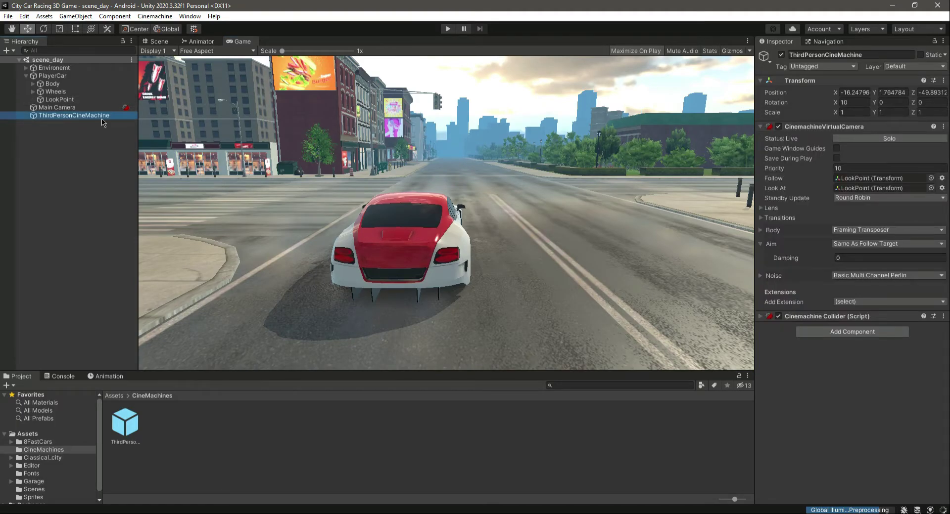
pyautogui.click(762, 232)
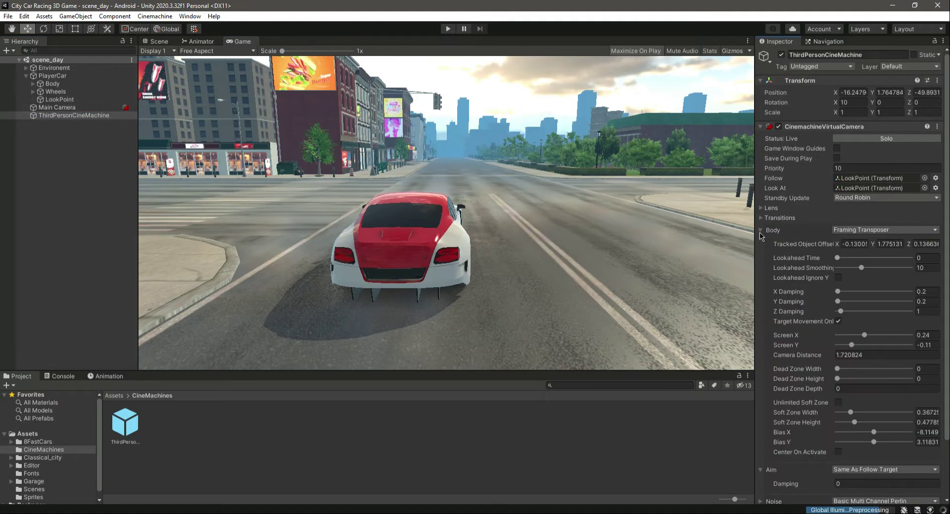
pyautogui.scroll(-3, 847, 308)
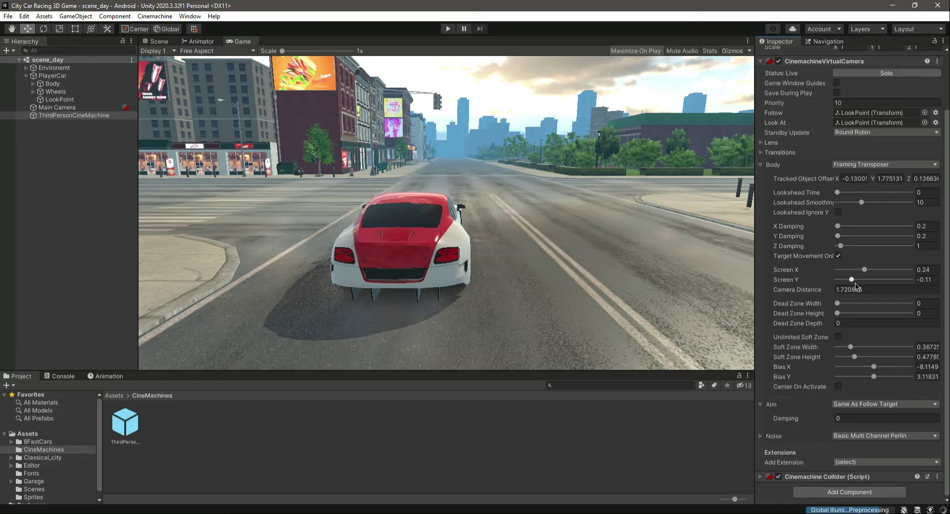
pyautogui.moveTo(852, 280); pyautogui.dragTo(871, 276)
pyautogui.hotkey('ctrl', 'z')
pyautogui.hotkey('ctrl', 'z')
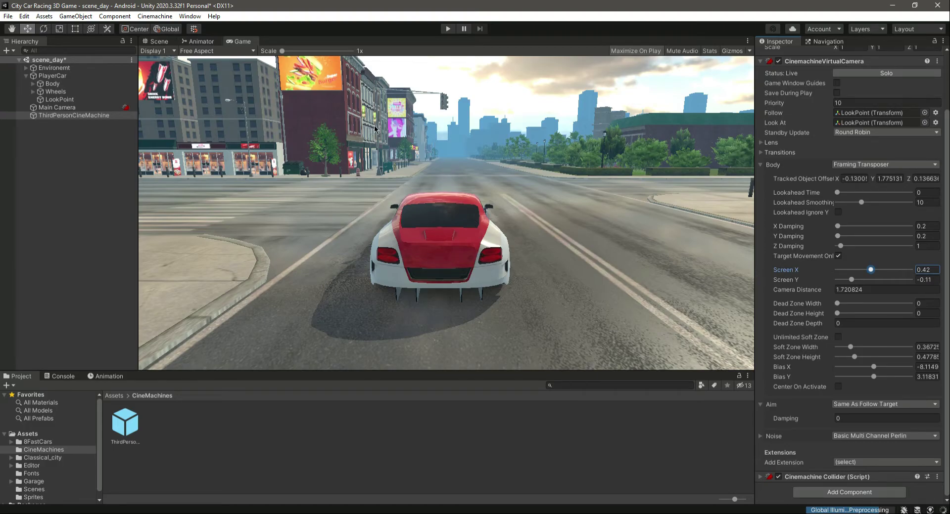
pyautogui.hotkey('ctrl', 's')
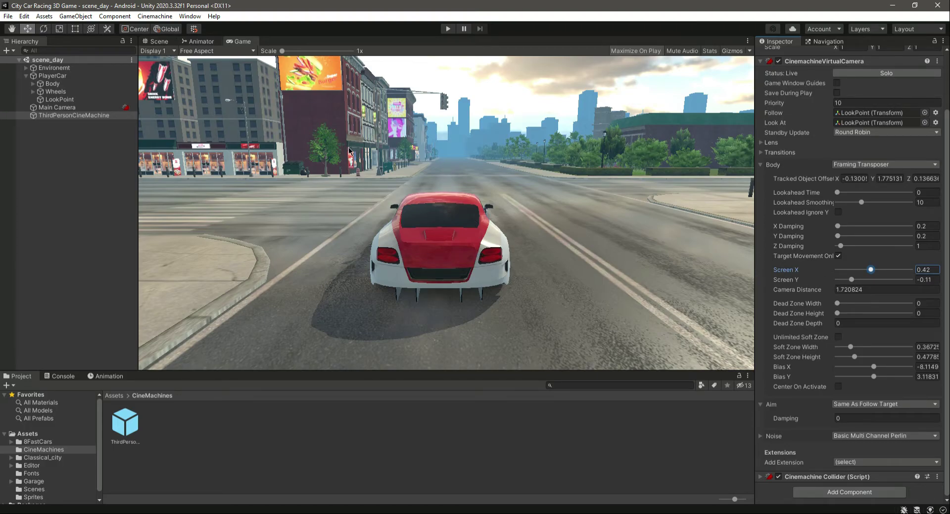
# Set Screen X in ThirdPersonCineMachine's Framing Transposer body to 0.46, save the scene, and check the framing in a maximized Game view
pyautogui.moveTo(871, 270); pyautogui.dragTo(872, 272)
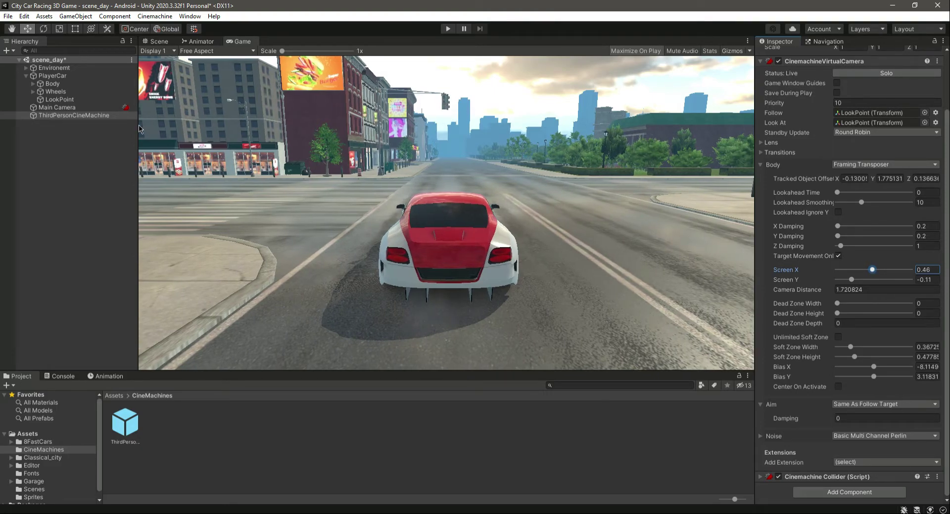
pyautogui.hotkey('ctrl', 's')
pyautogui.click(98, 100)
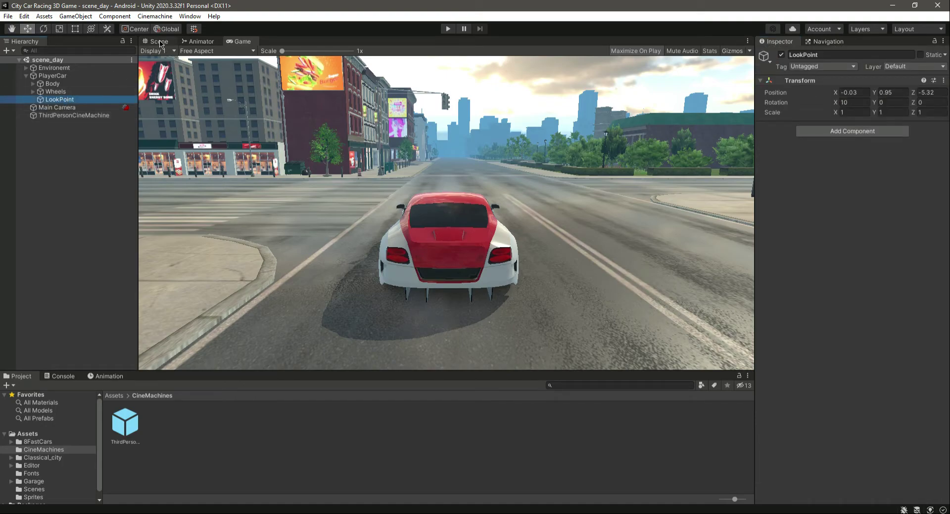
pyautogui.click(747, 41)
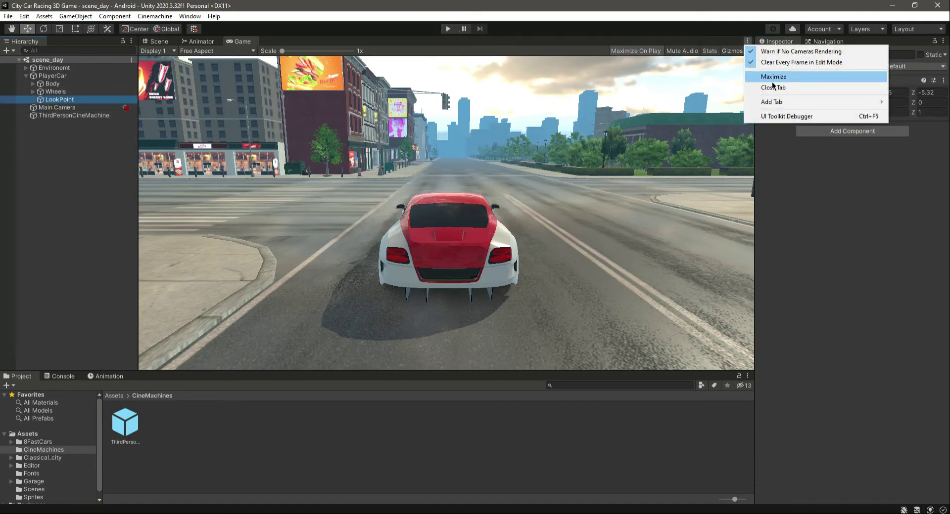
pyautogui.click(773, 81)
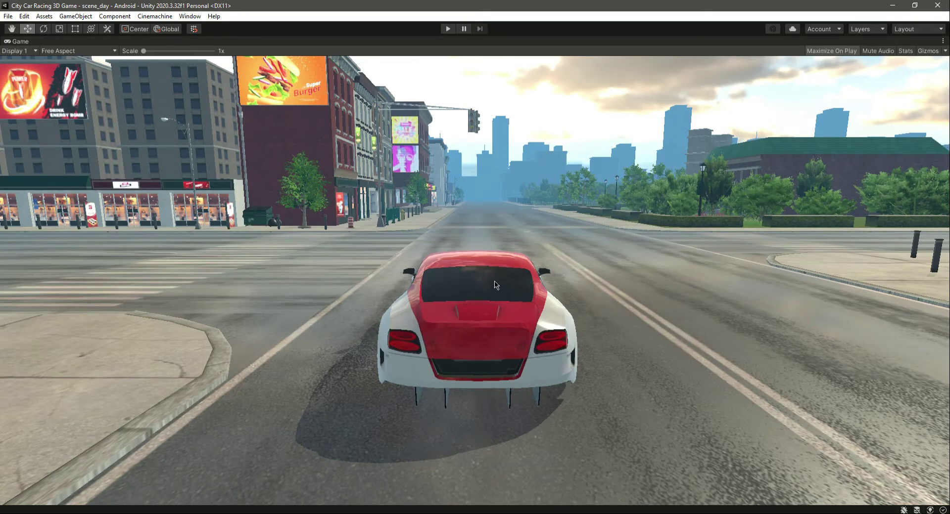
pyautogui.click(943, 41)
pyautogui.click(902, 78)
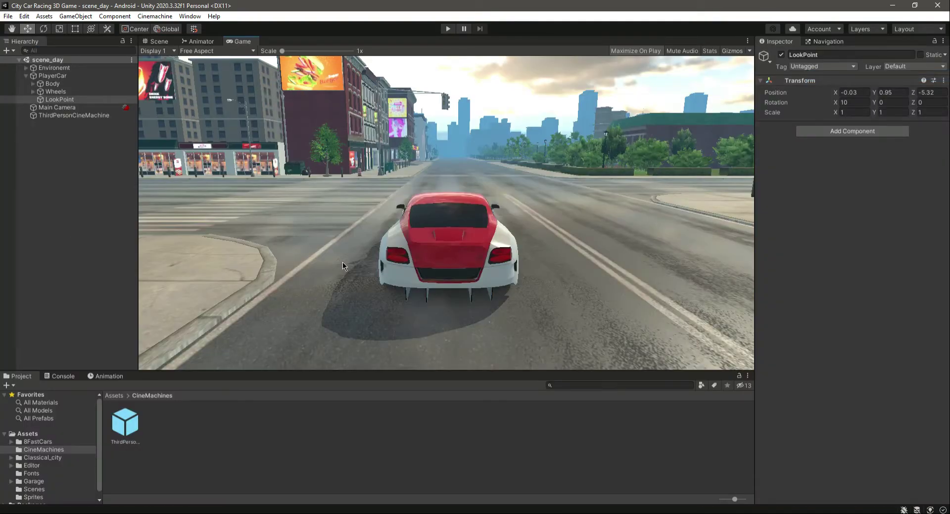
# Set Screen Y of ThirdPersonCineMachine to 0.39, save the scene, and check the car's framing in a maximized Game view
pyautogui.click(74, 115)
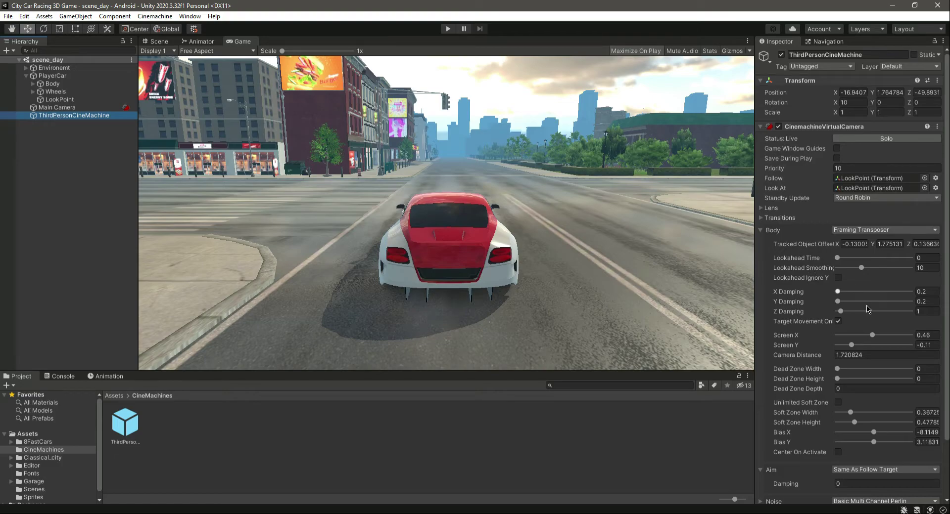
pyautogui.moveTo(852, 348); pyautogui.dragTo(872, 353)
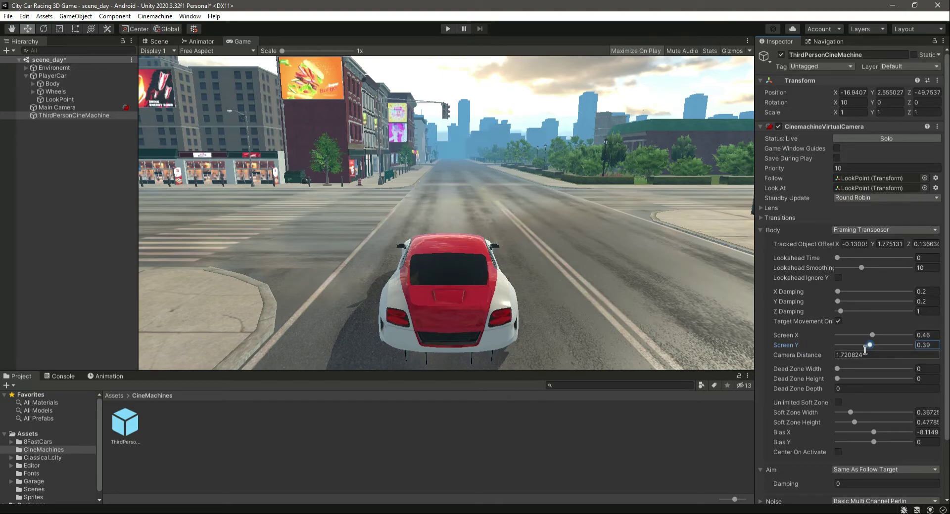
pyautogui.hotkey('ctrl', 's')
pyautogui.click(45, 100)
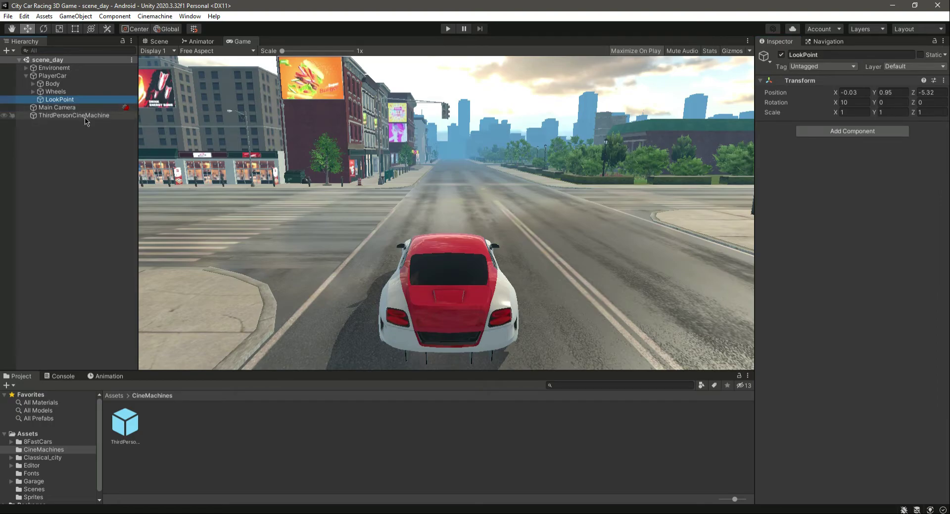
pyautogui.click(106, 115)
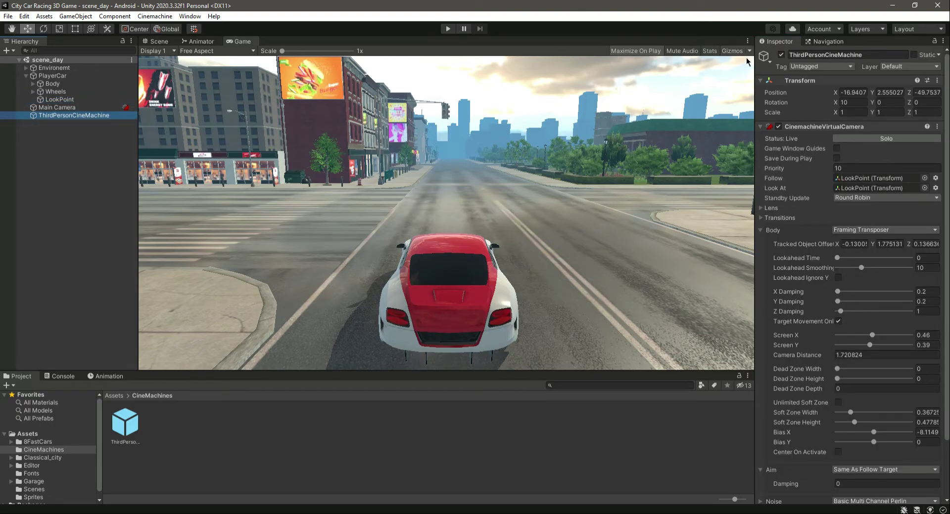
pyautogui.click(747, 41)
pyautogui.click(782, 78)
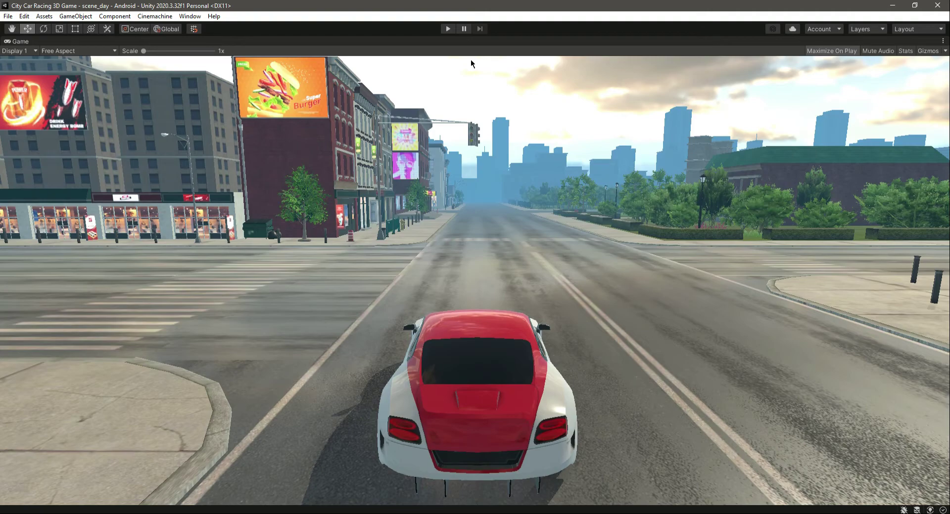
pyautogui.click(942, 41)
pyautogui.click(822, 75)
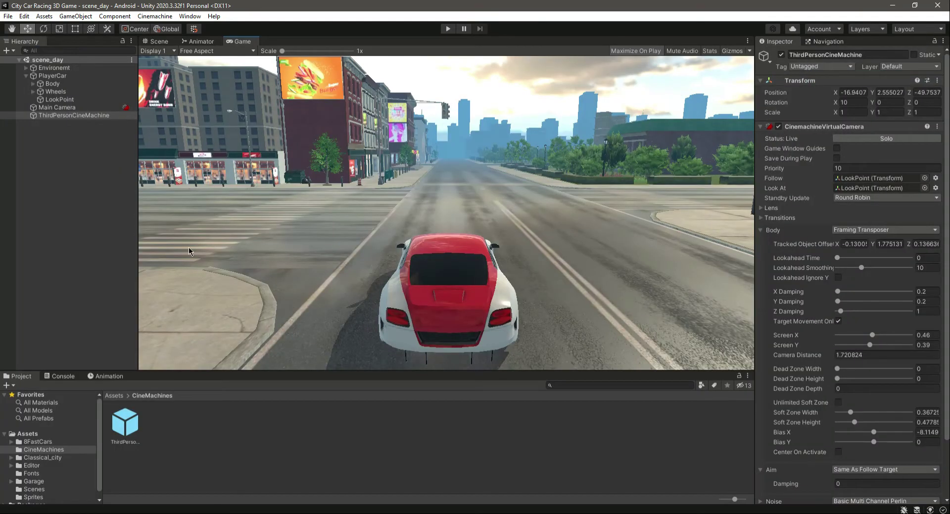
# Collapse PlayerCar in the Hierarchy and run the scene briefly in Play mode to test the camera framing
pyautogui.click(50, 176)
pyautogui.click(27, 76)
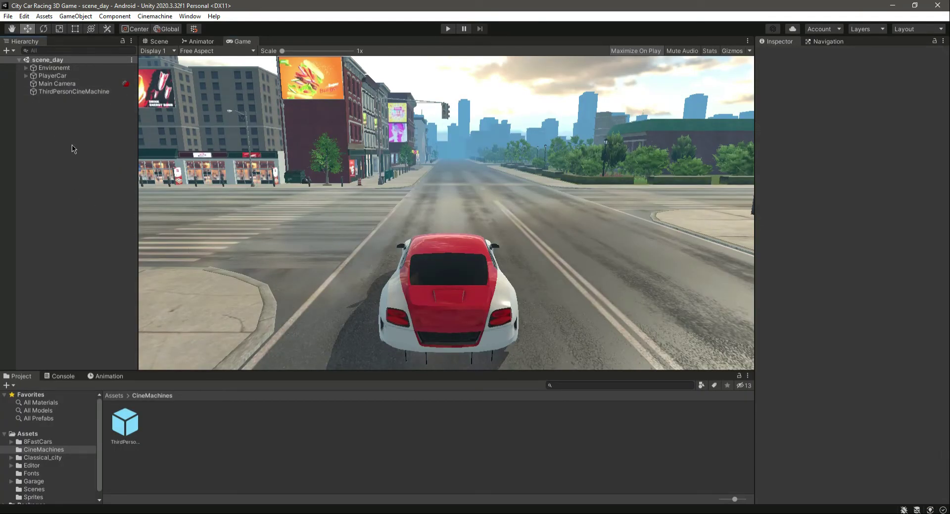
pyautogui.click(447, 28)
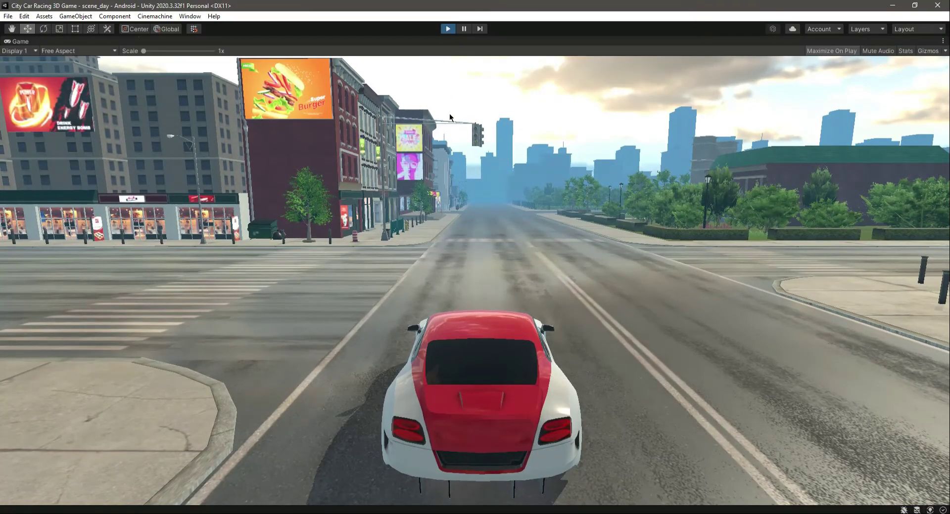
pyautogui.hotkey('ctrl', 'p')
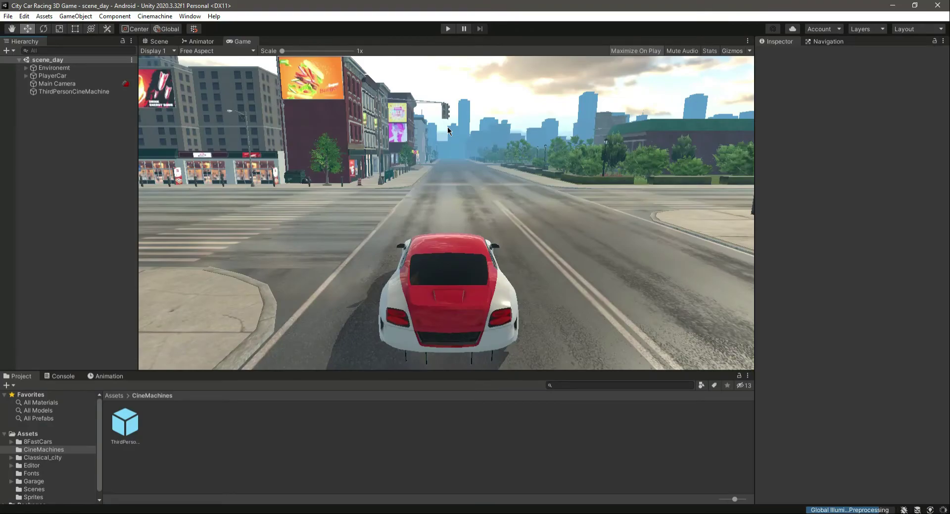